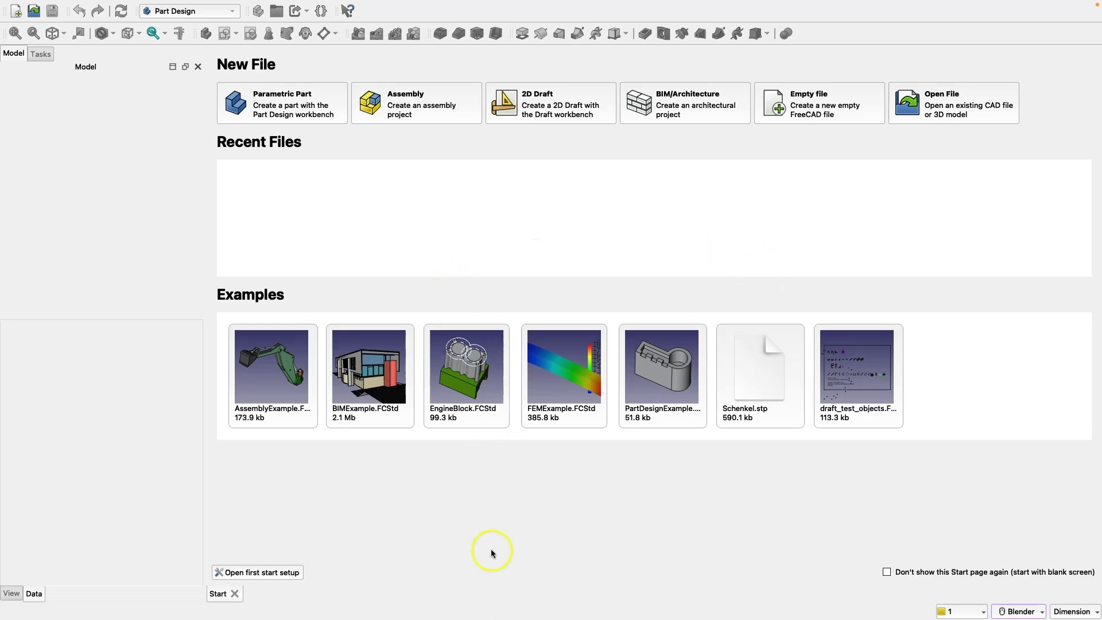
- Finish the first-start setup with the FreeCAD Light theme and create a new Parametric Part document
click(256, 574)
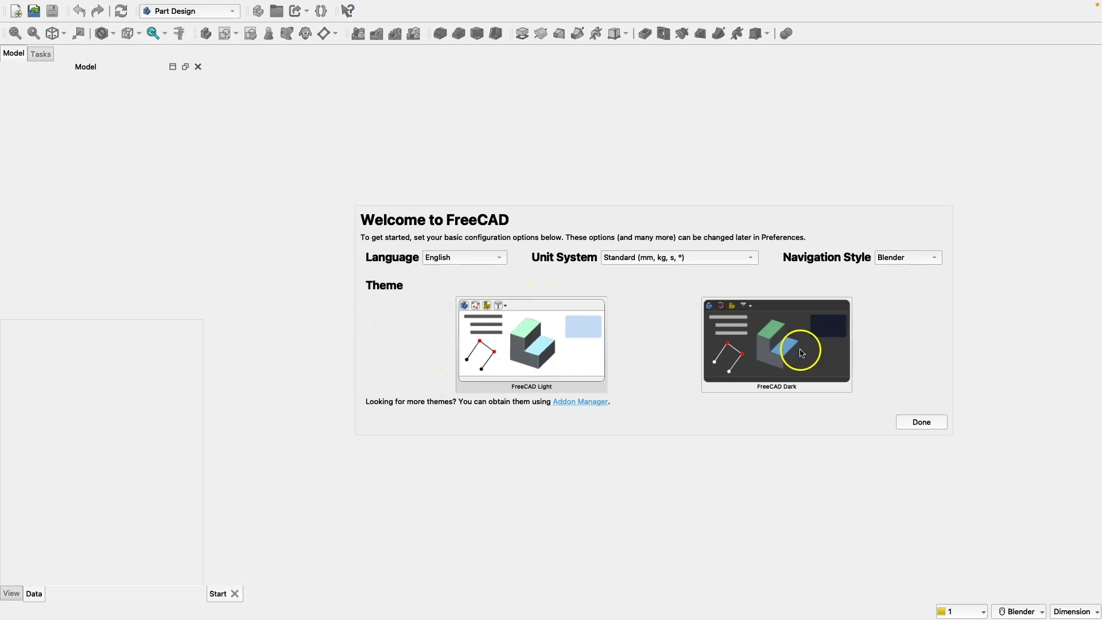
click(522, 326)
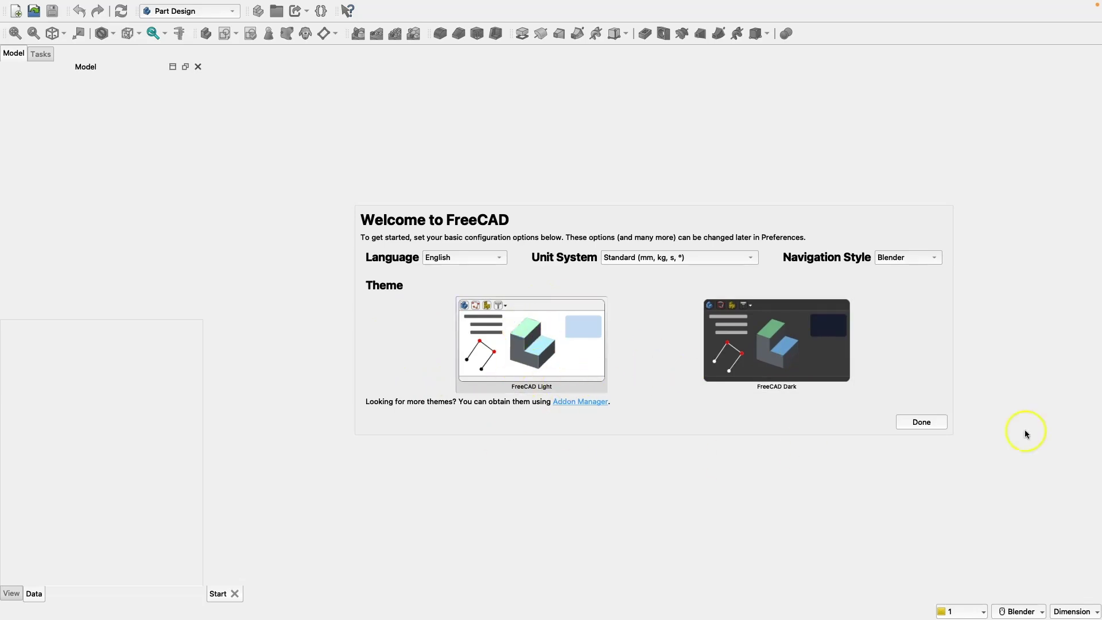
click(935, 423)
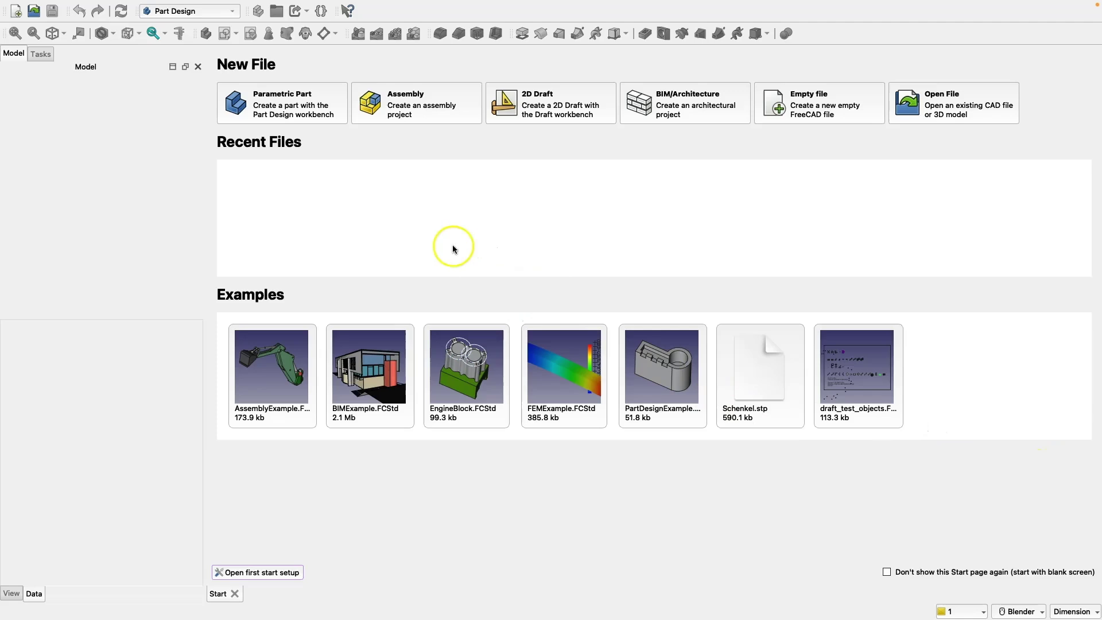
click(278, 109)
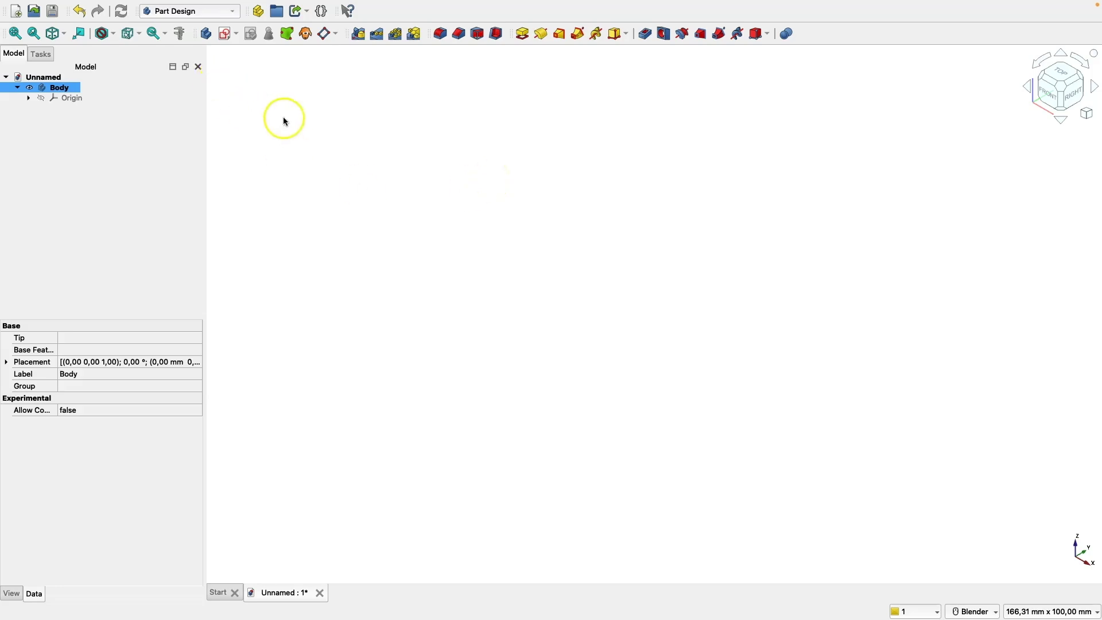
- Create a sketch attached to the XY-plane and switch on the Sketcher grid
click(227, 37)
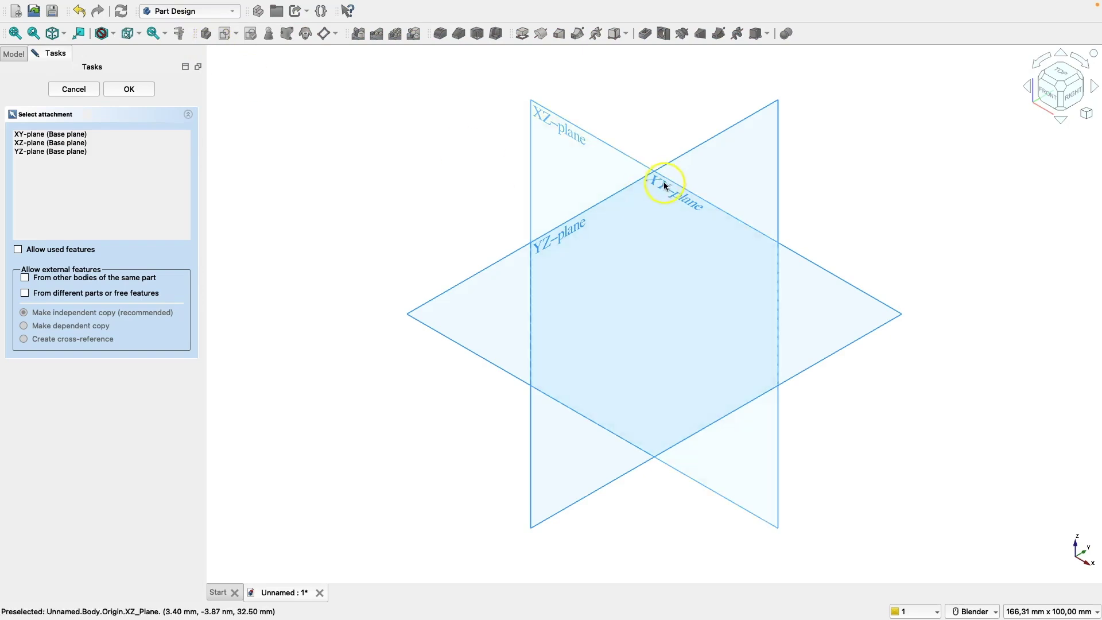
click(487, 273)
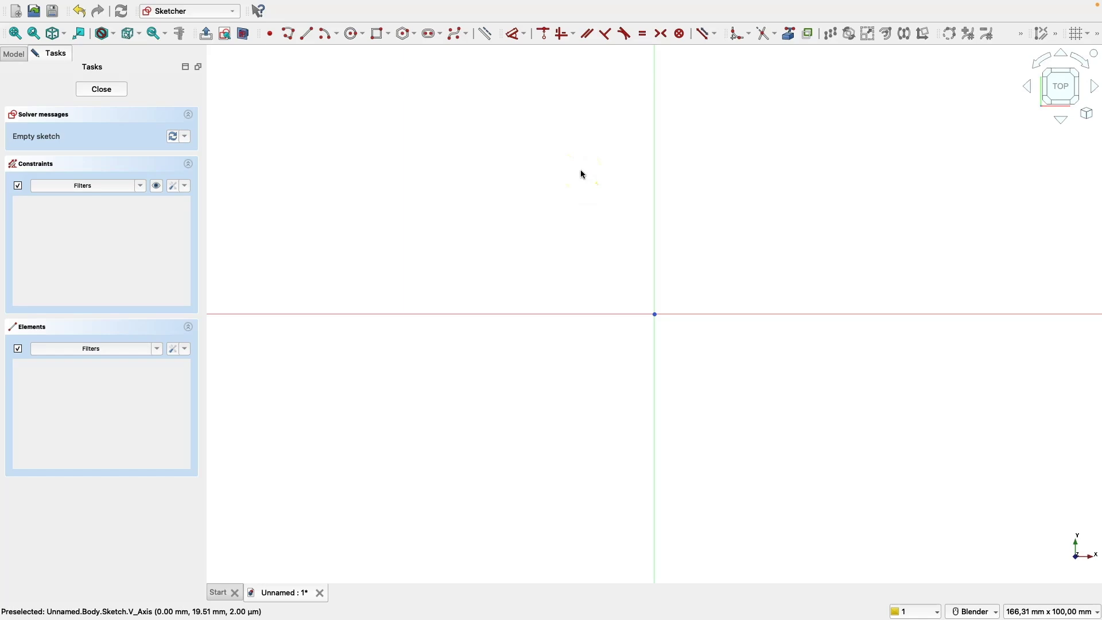
click(1077, 34)
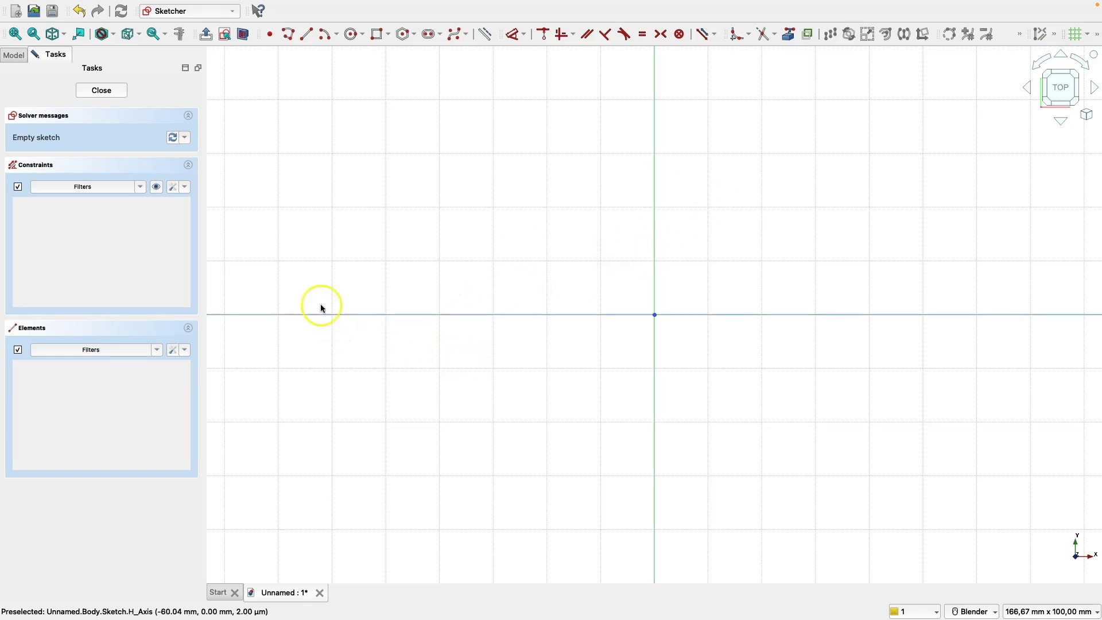
- Tick Grid in the Sketcher > Grid preferences, apply it and close Preferences
click(45, 10)
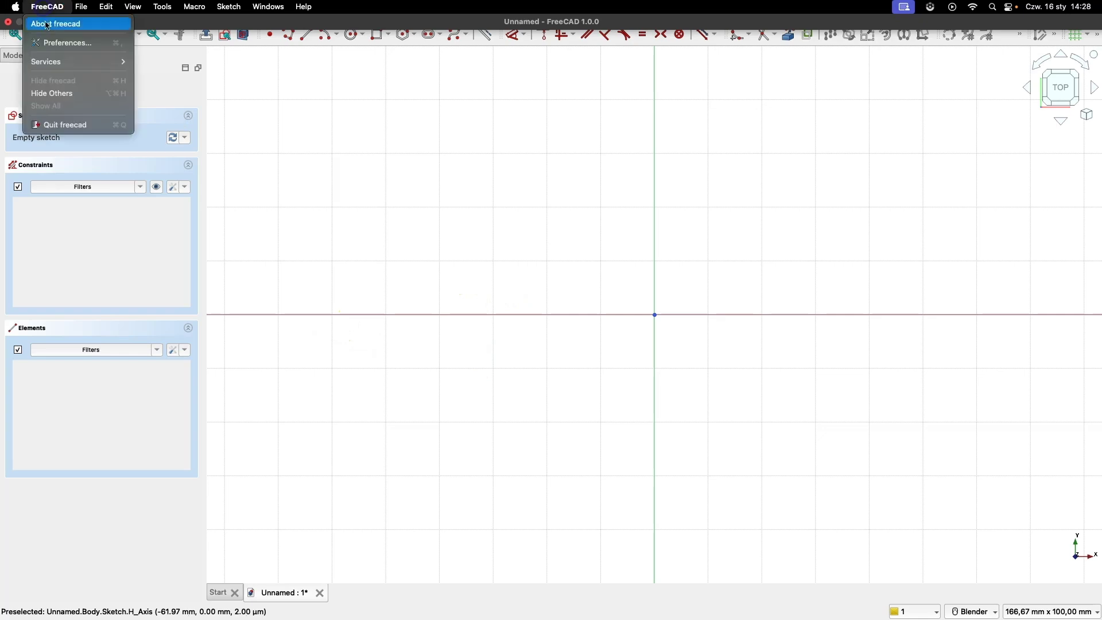
click(49, 42)
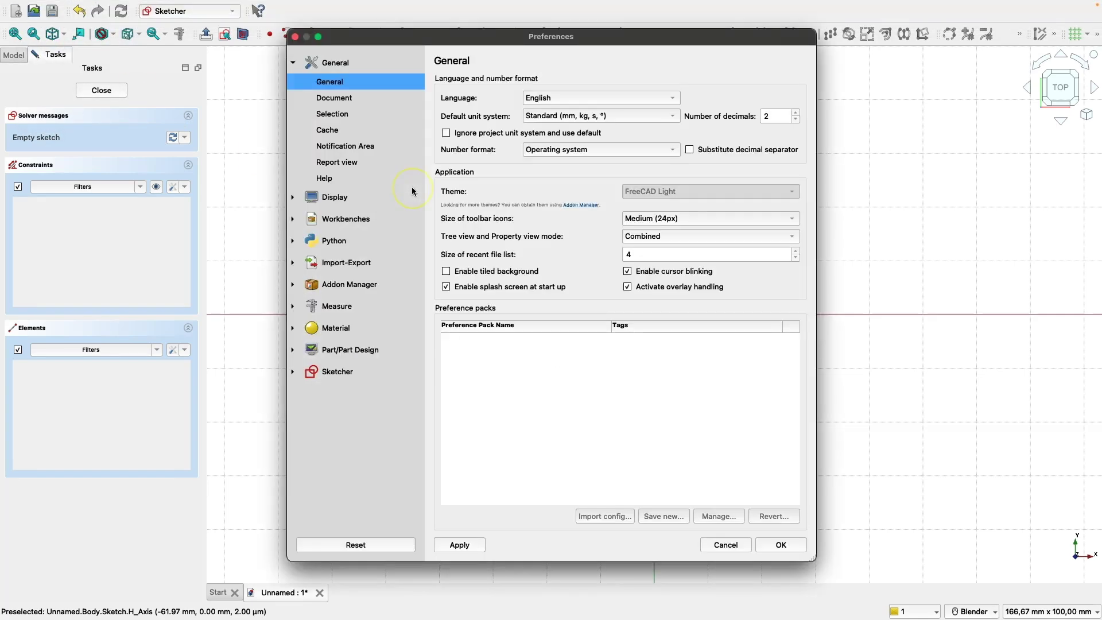
click(333, 372)
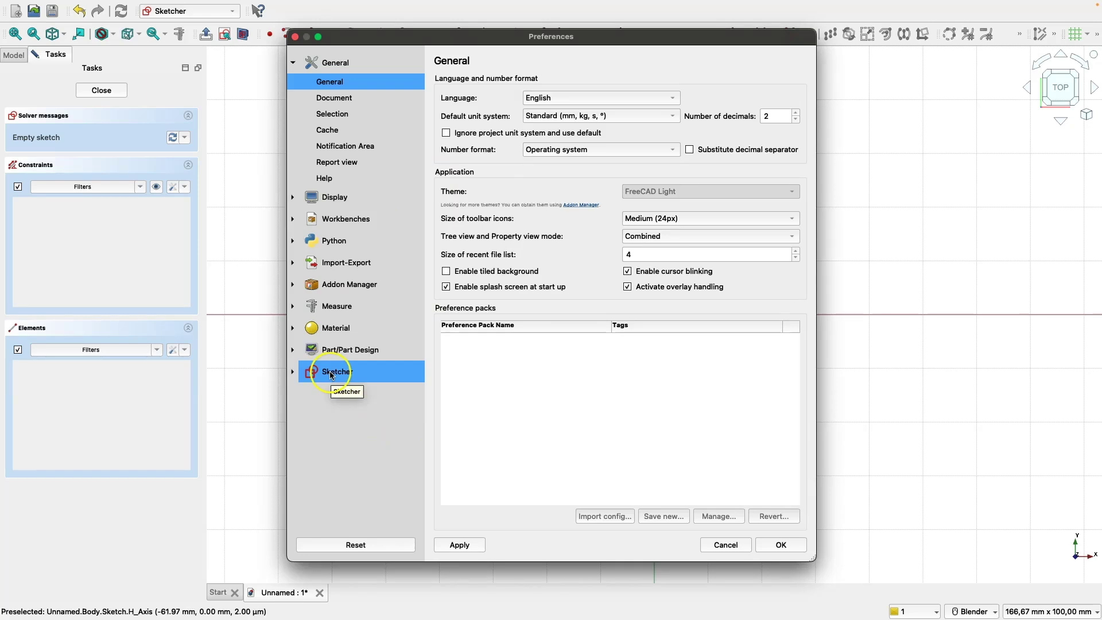
click(332, 375)
click(329, 294)
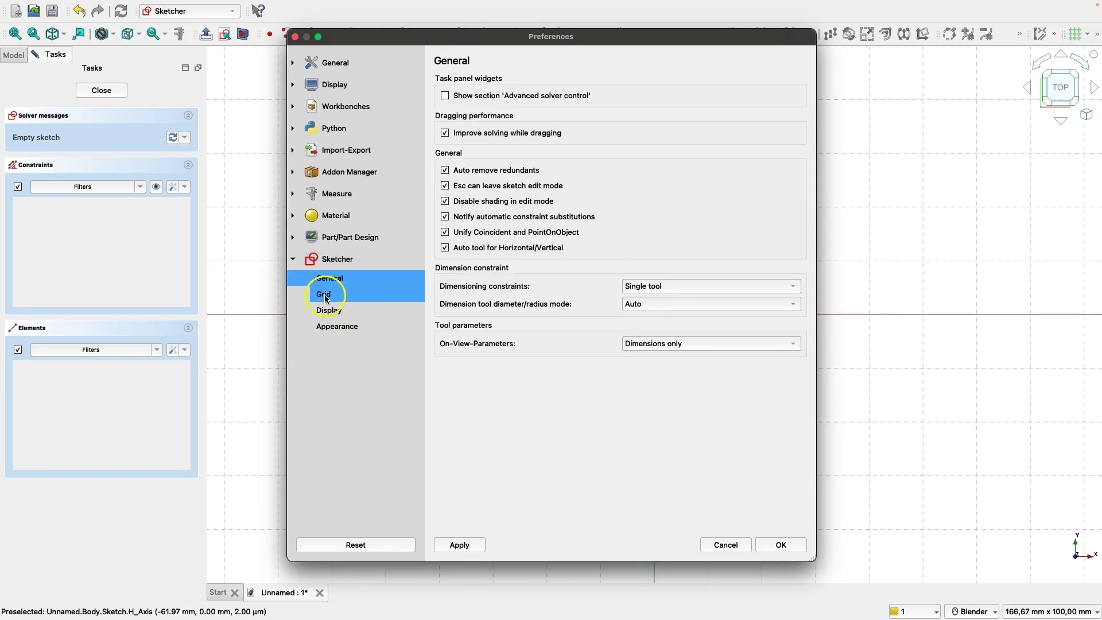
click(470, 202)
click(446, 95)
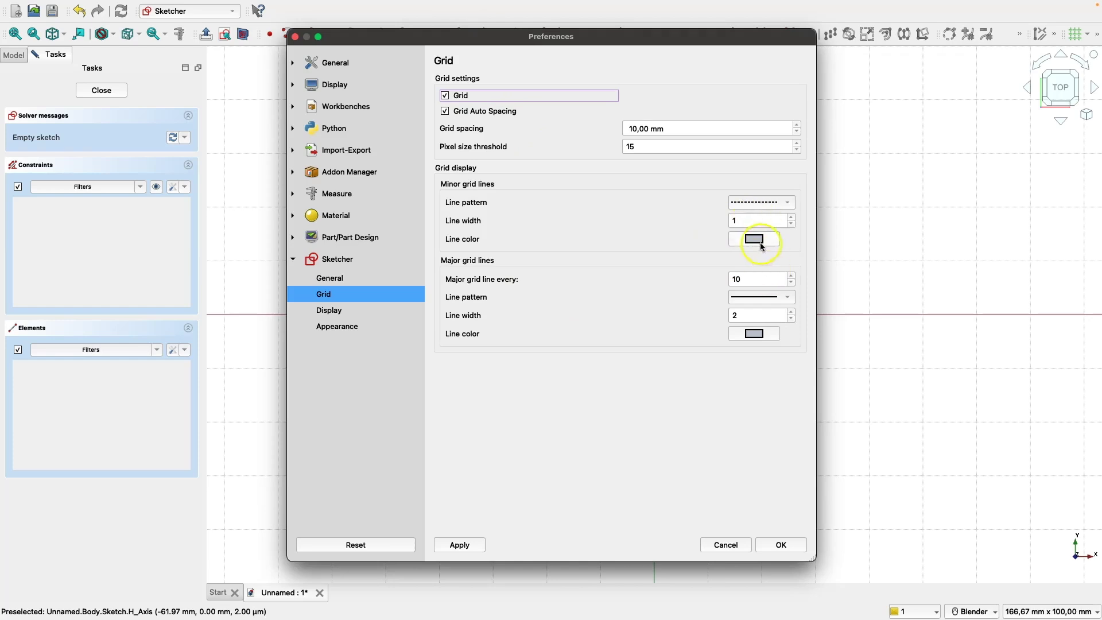
click(462, 544)
click(768, 545)
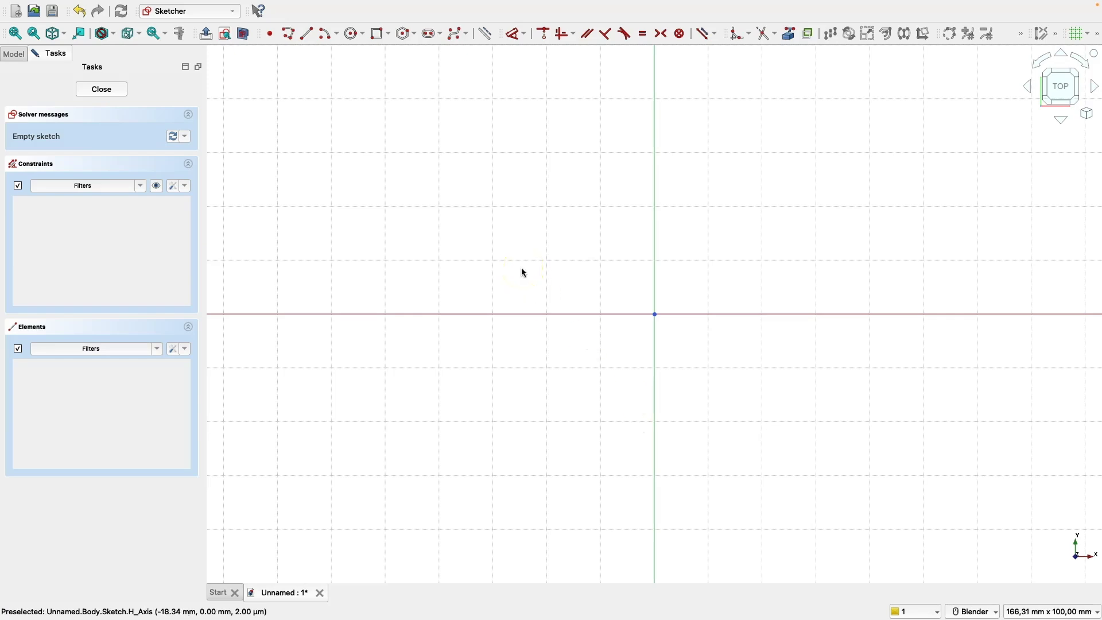
- Draw a large rectangle left of the origin and a smaller rectangle just above it
click(378, 35)
click(374, 187)
click(601, 357)
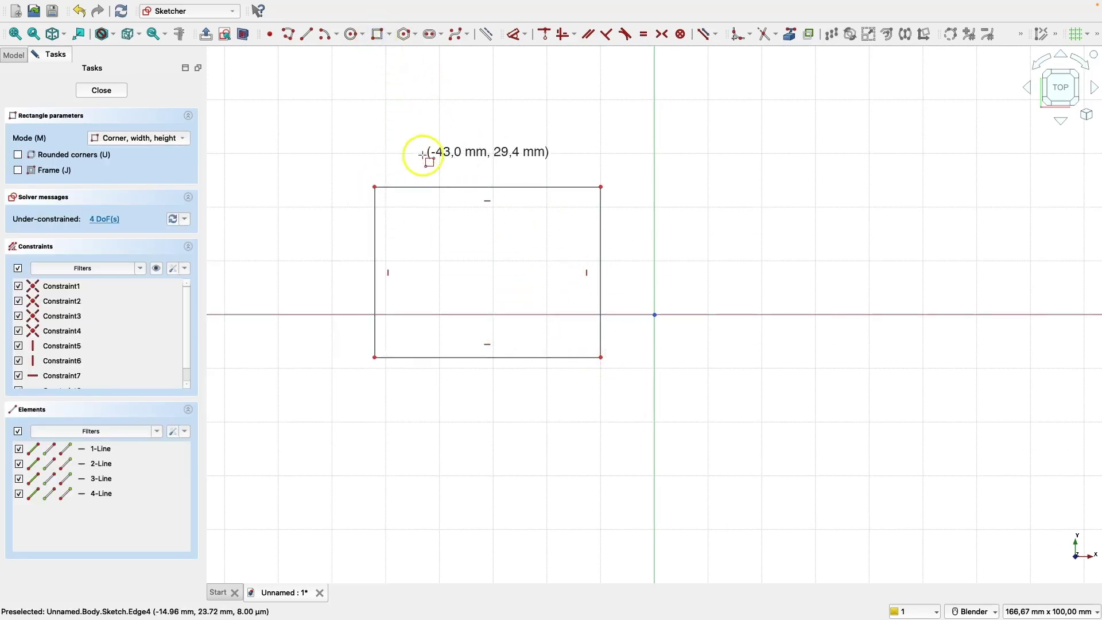
click(476, 110)
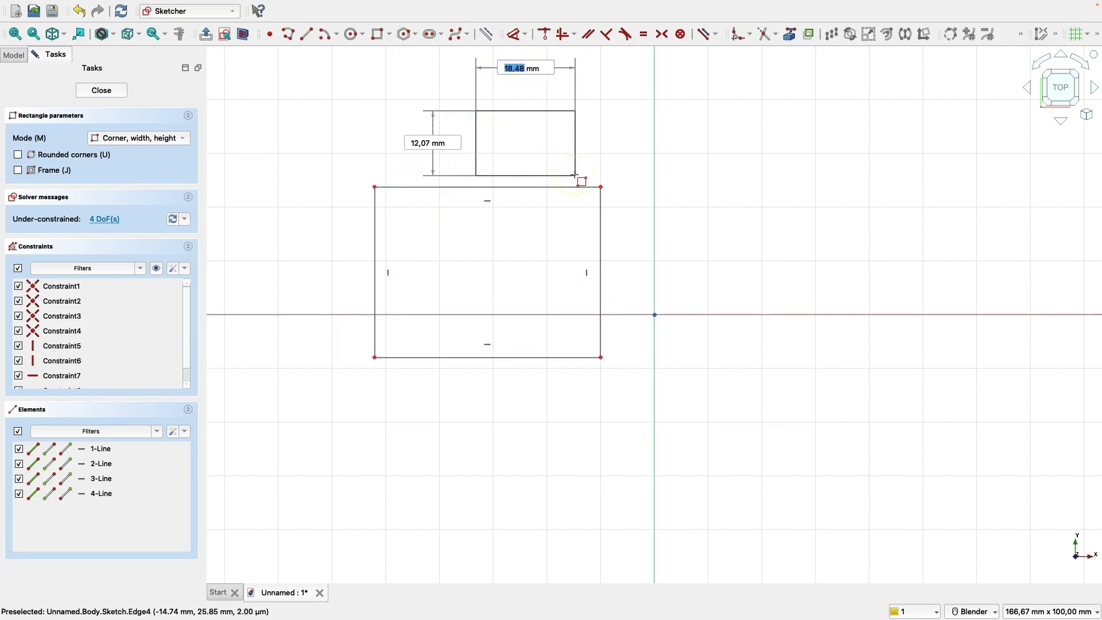
click(576, 175)
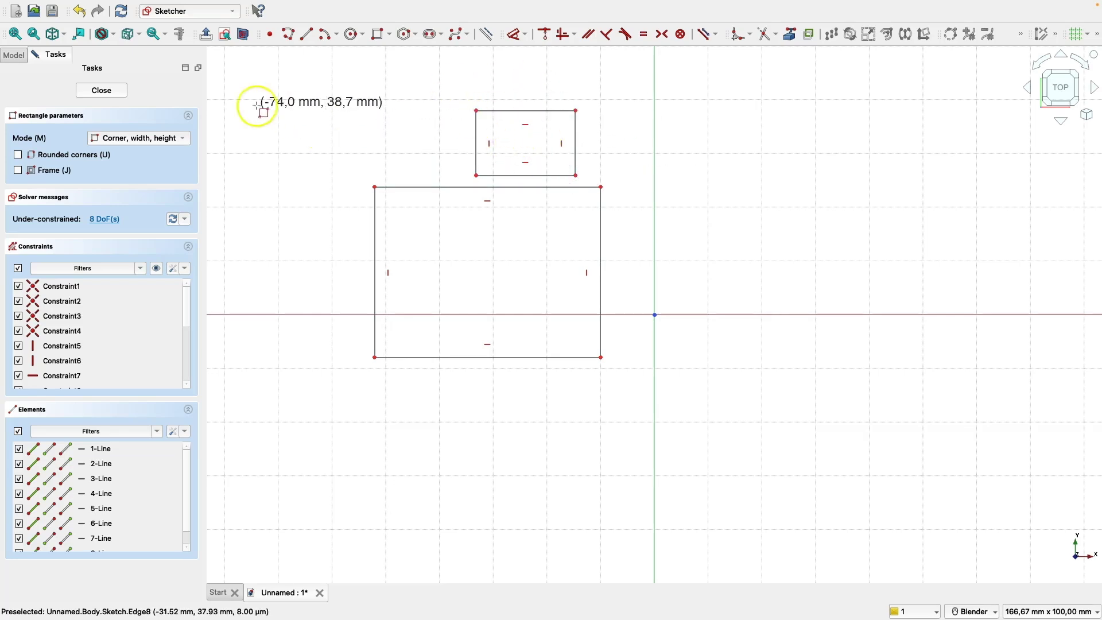
click(48, 7)
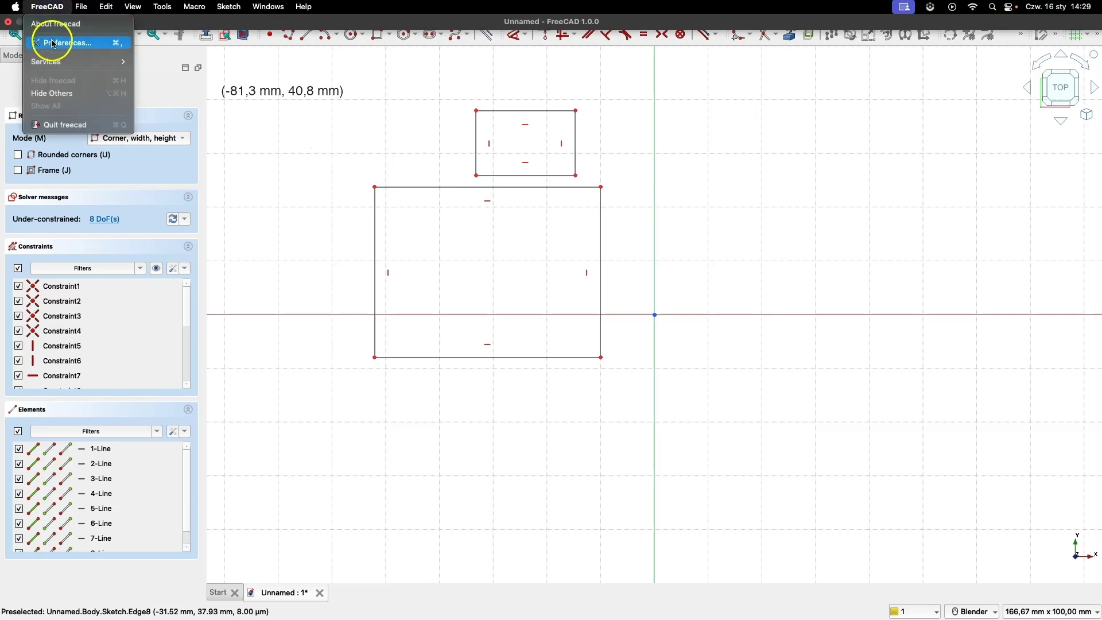
click(57, 43)
click(394, 294)
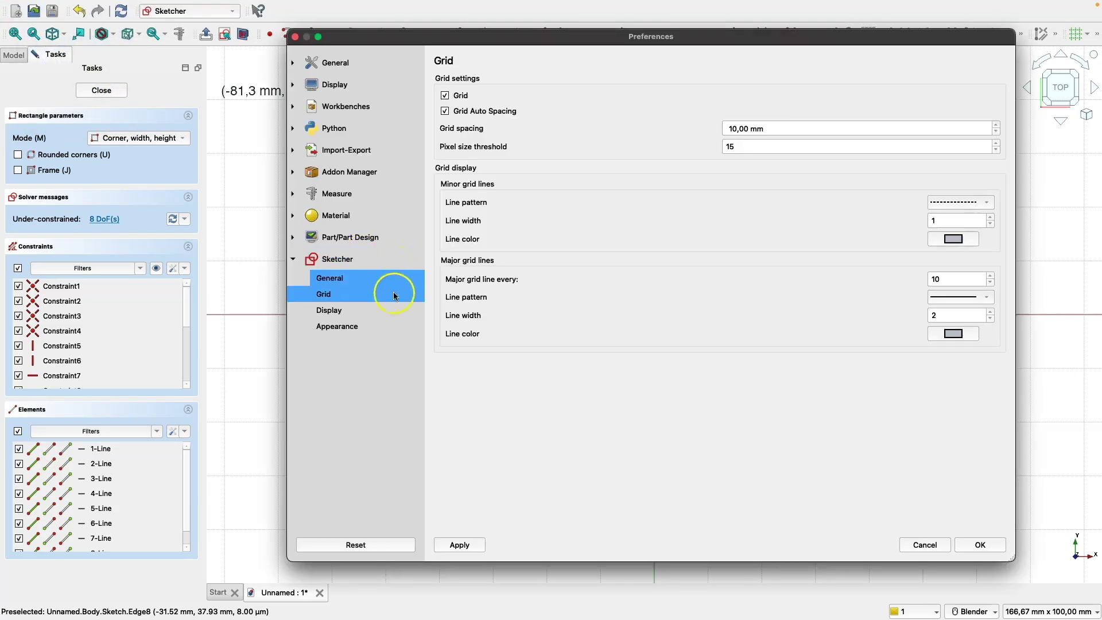
click(339, 326)
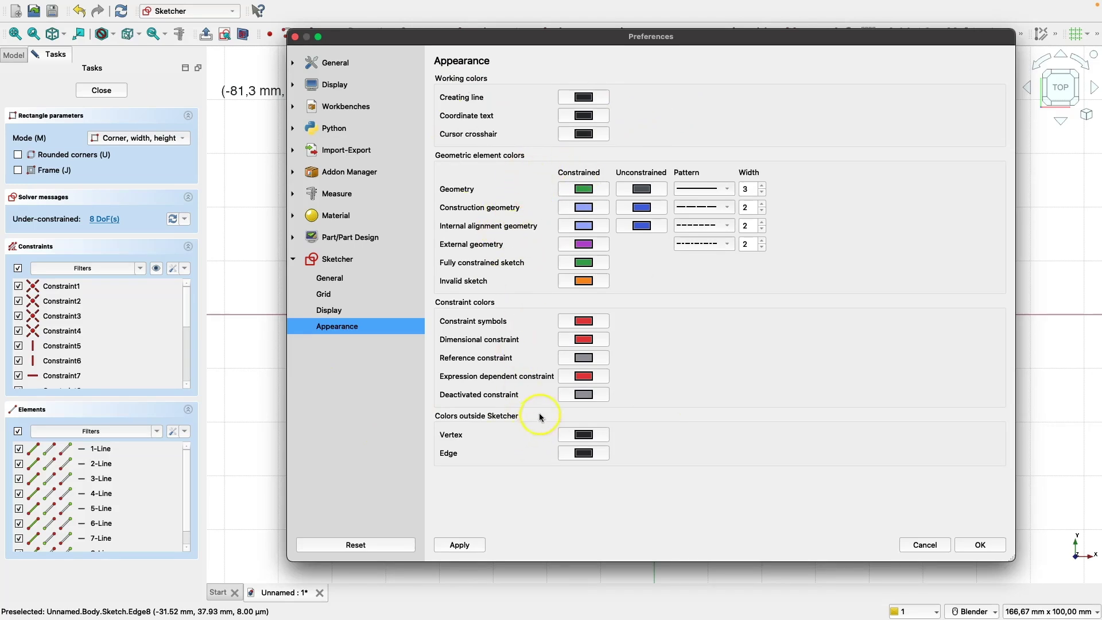
click(994, 550)
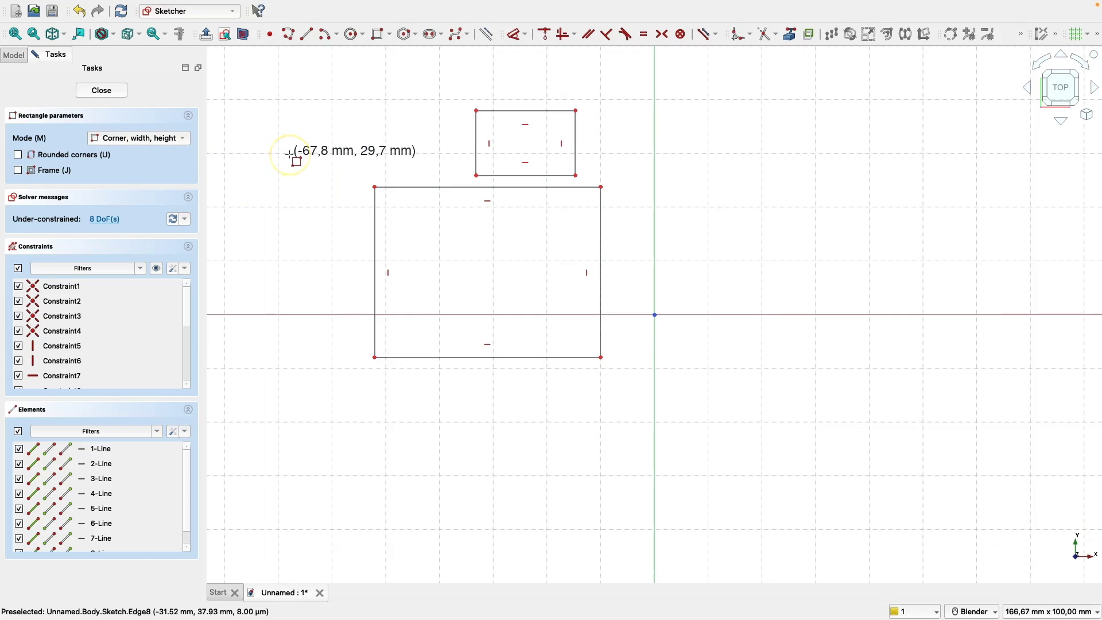
- Close the sketch and delete it from the Model tree, leaving the Body with only its Origin
click(101, 90)
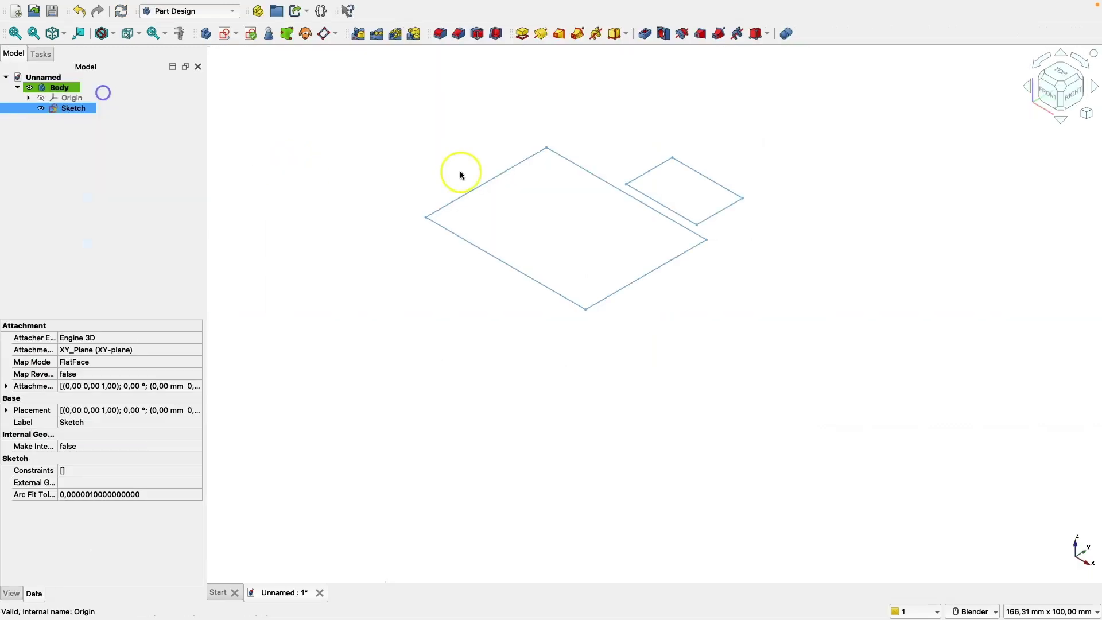
right_click(70, 109)
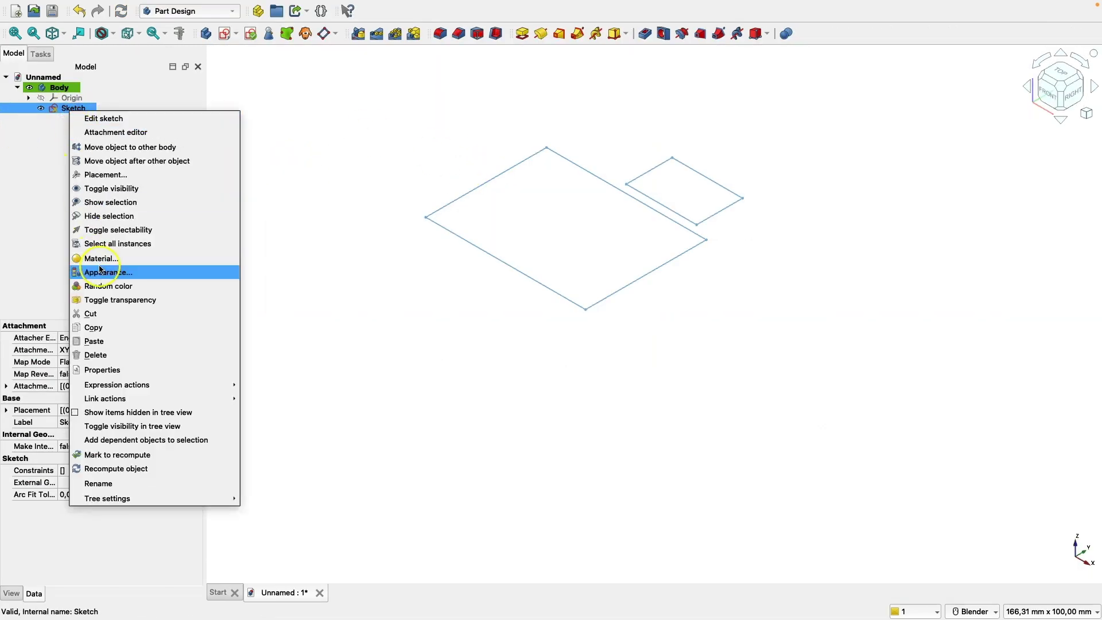
click(115, 354)
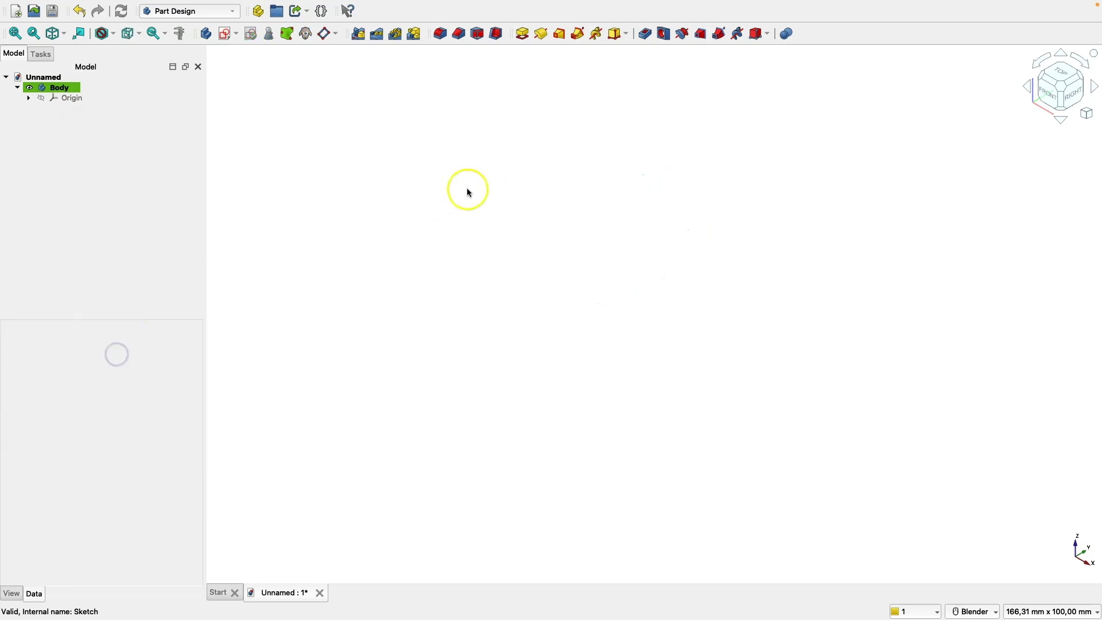
mouse_move(349, 39)
mouse_down()
mouse_move(373, 36)
mouse_move(351, 34)
mouse_move(379, 15)
mouse_move(351, 33)
mouse_up()
right_click(544, 17)
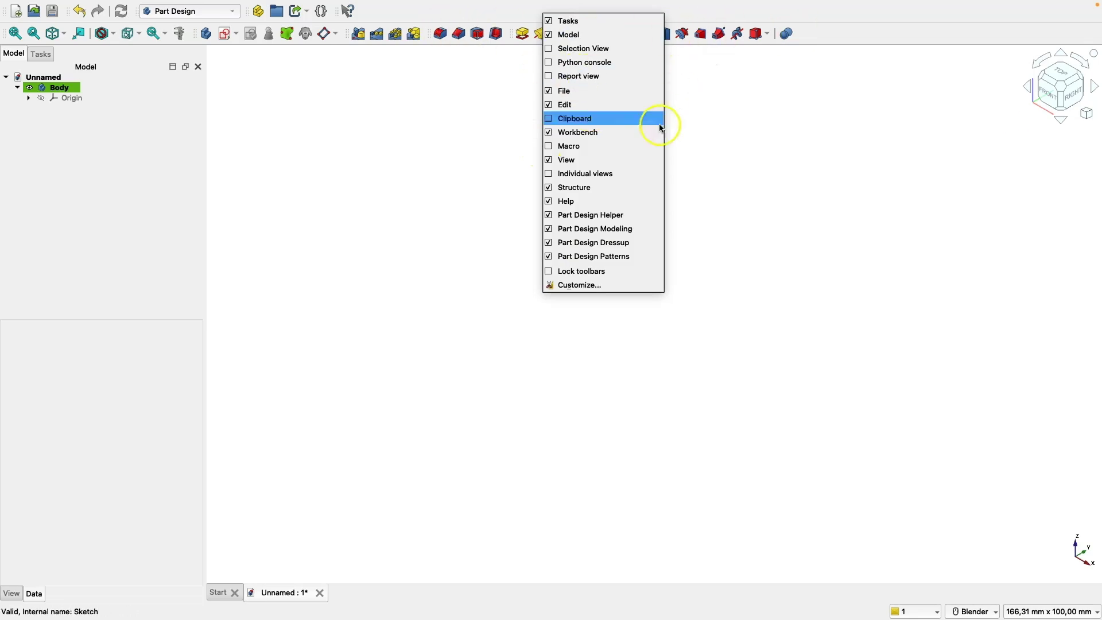
click(445, 15)
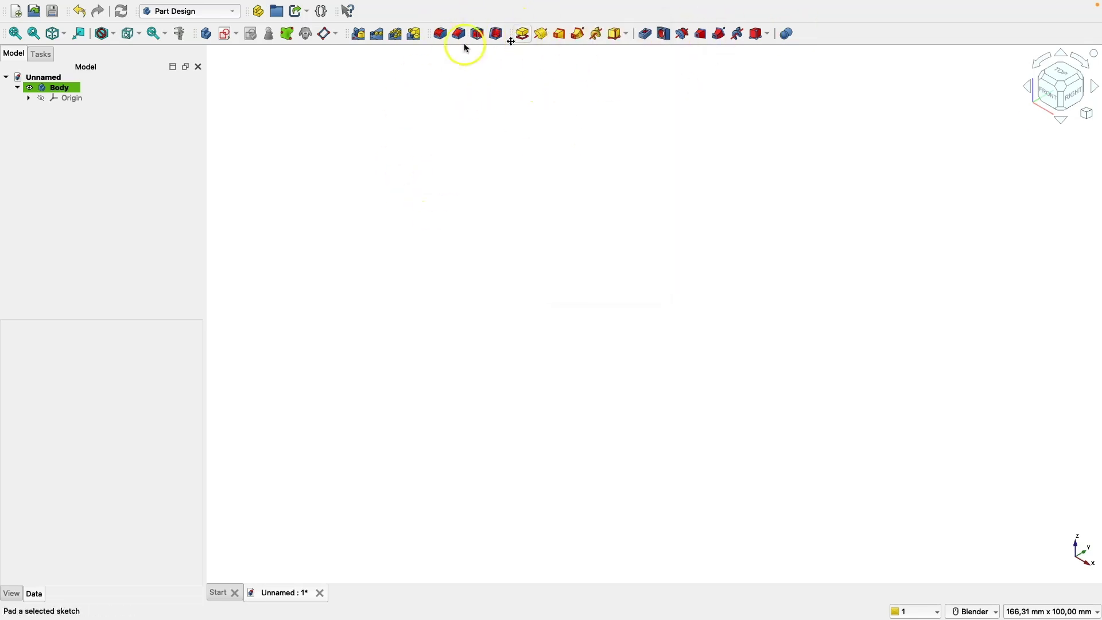
mouse_move(201, 3)
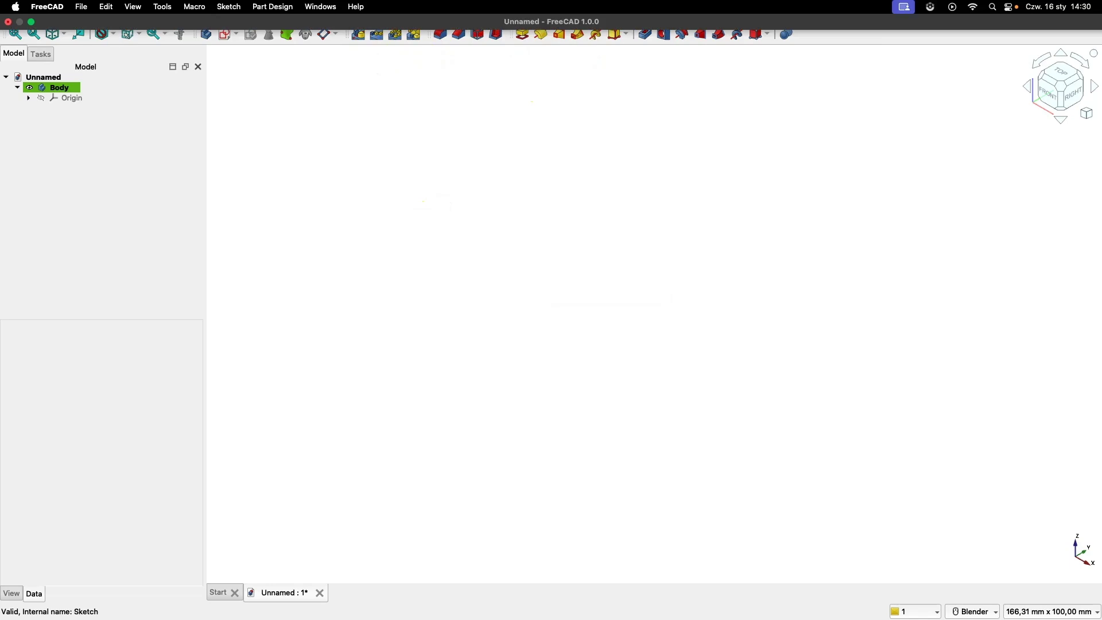
click(266, 7)
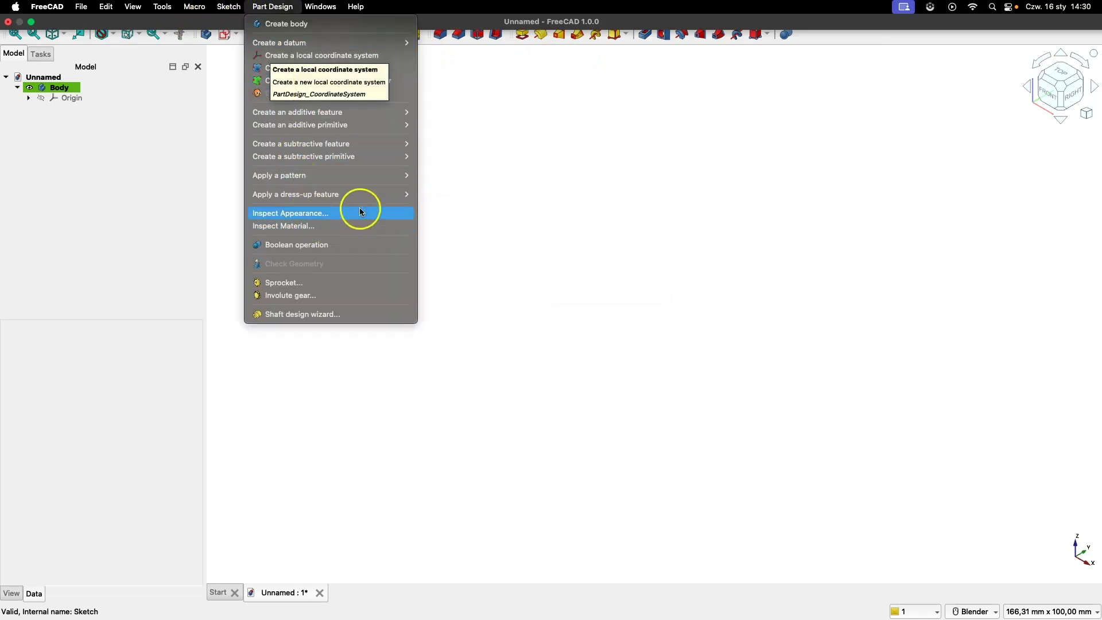
mouse_move(364, 115)
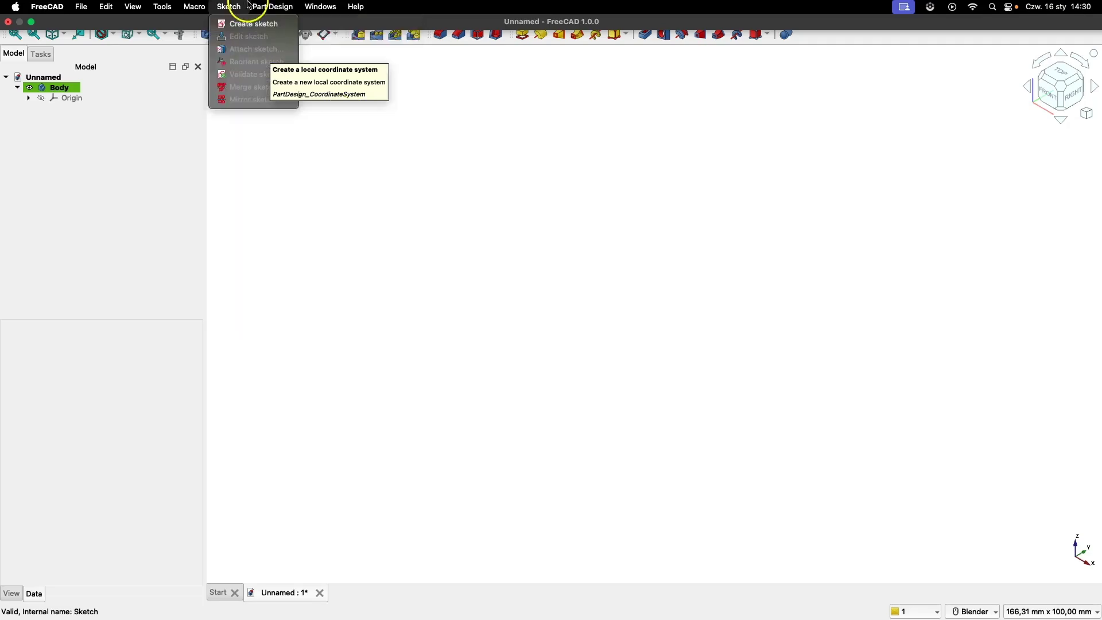
click(578, 148)
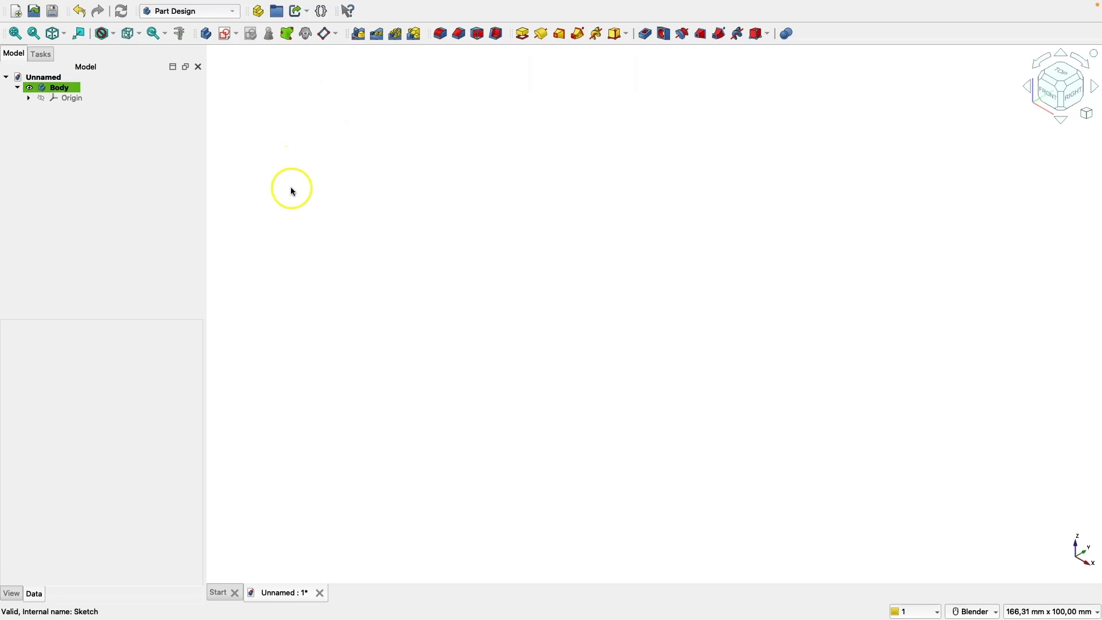
- Create a new XY-plane sketch and set the rectangle tool to Centered rectangle mode
click(228, 34)
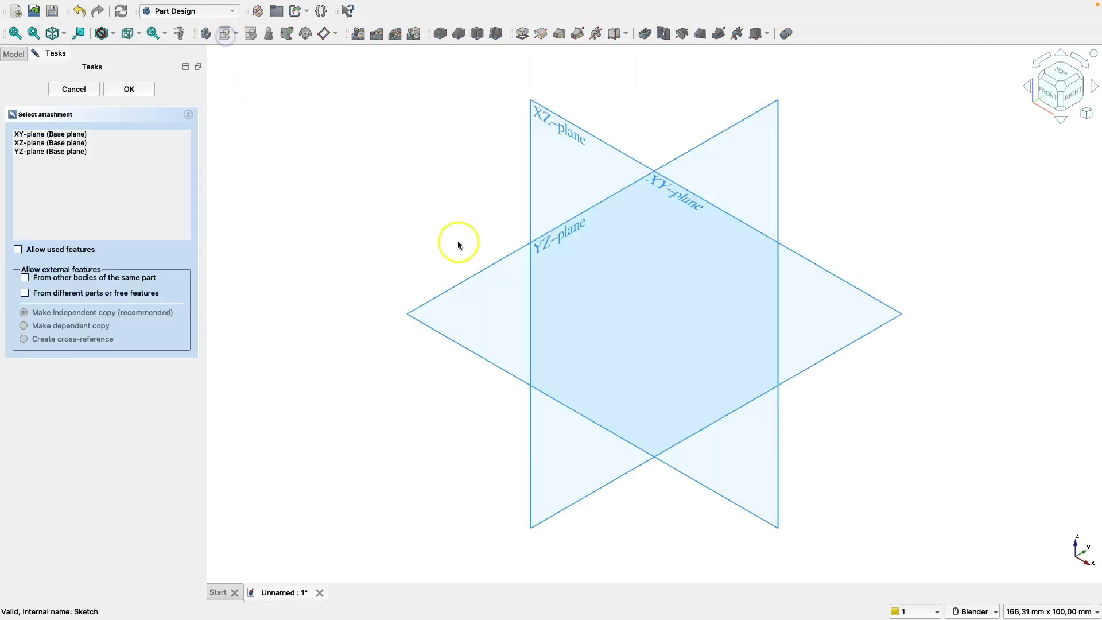
click(464, 287)
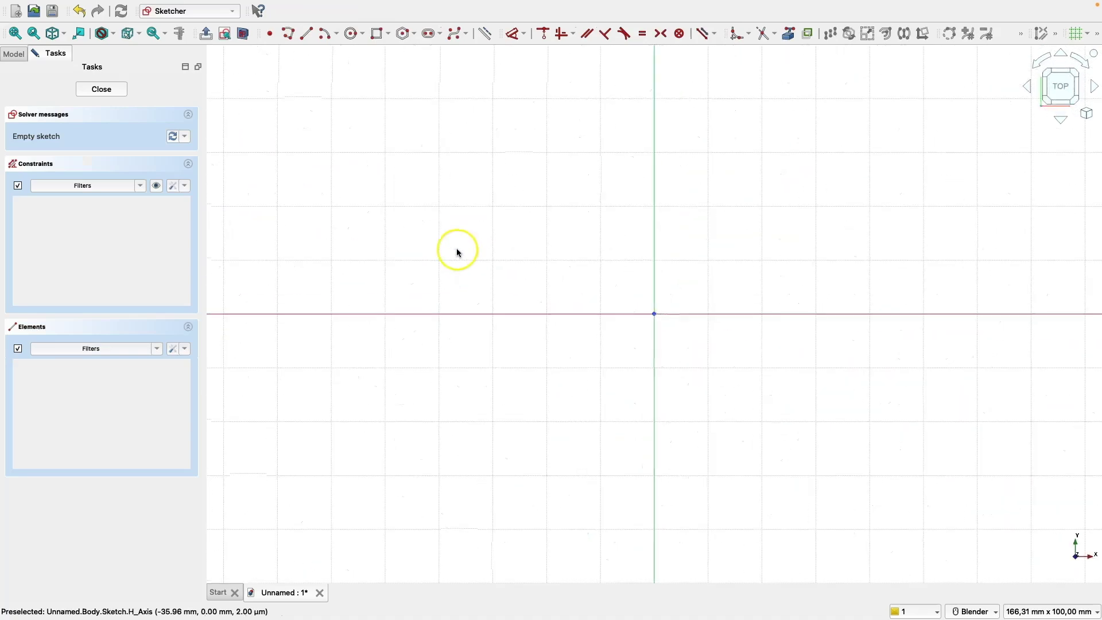
click(388, 34)
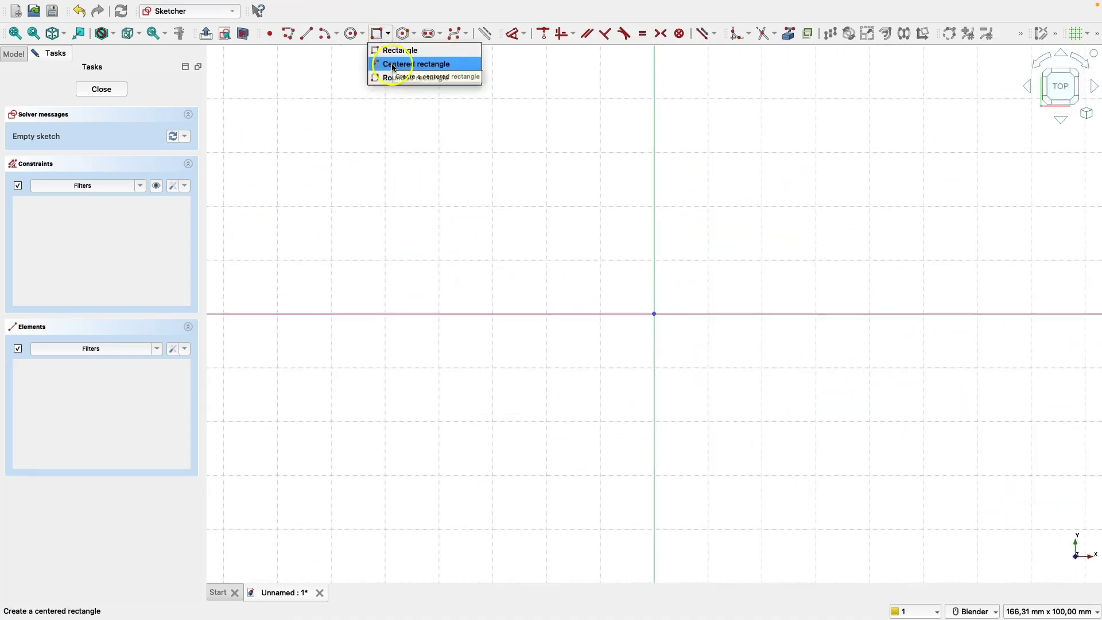
click(401, 66)
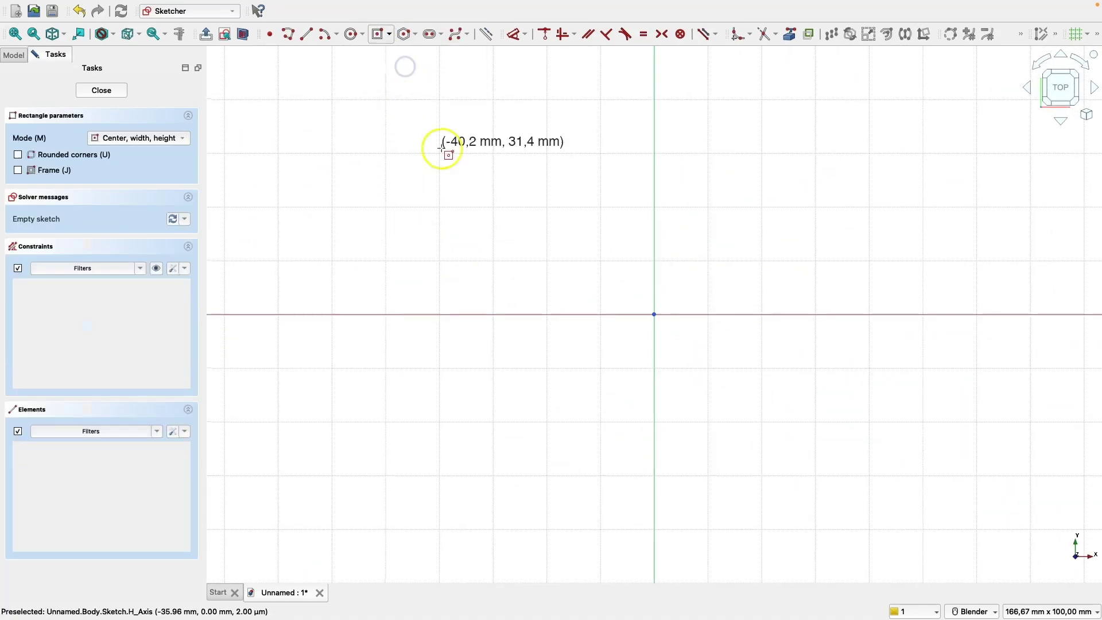
click(655, 314)
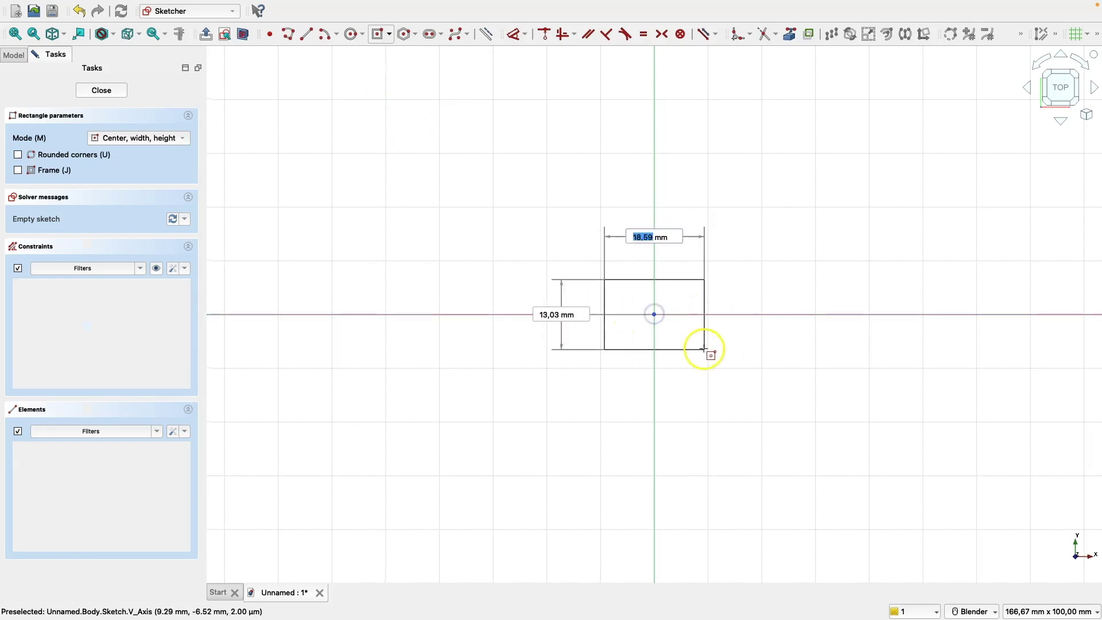
right_click(657, 316)
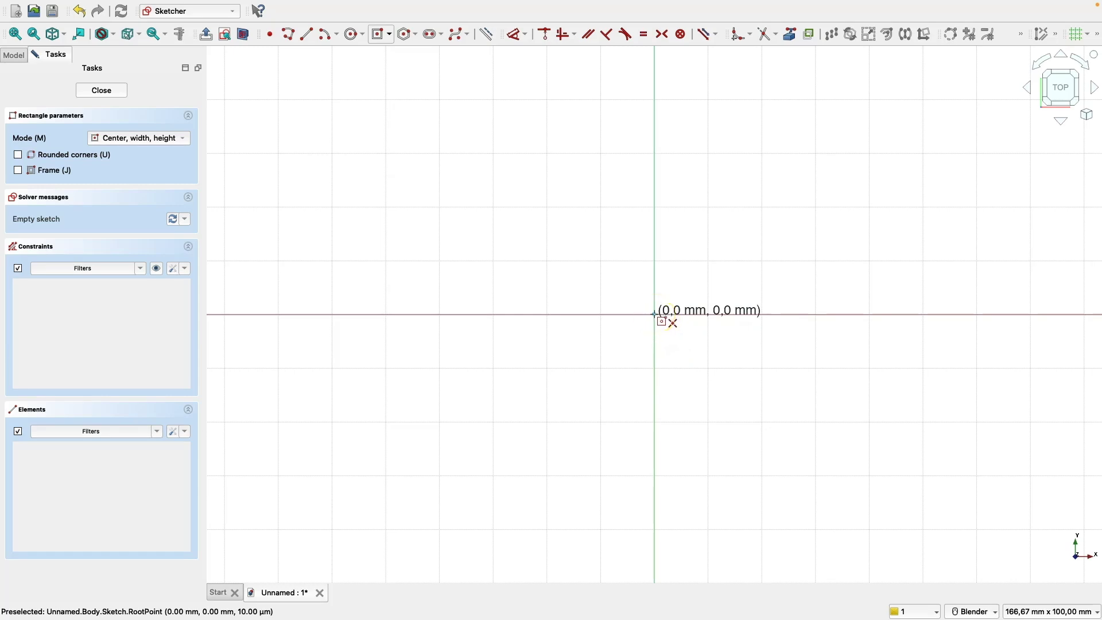
- Draw a 100 × 70 mm centred rectangle at the origin, then close the sketch
click(655, 315)
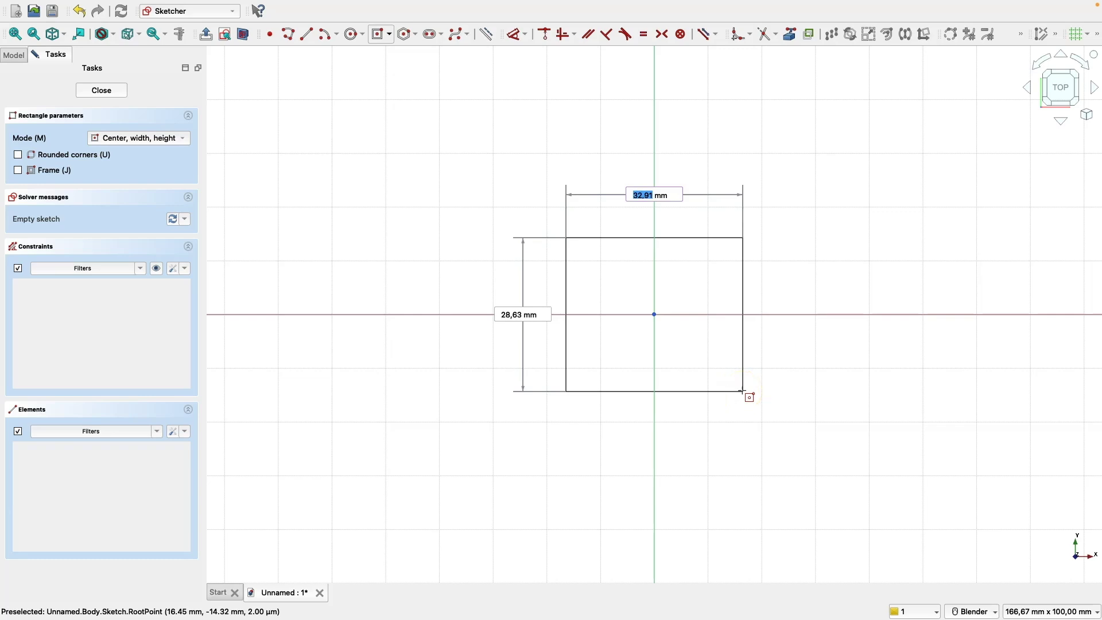
text(100)
key(Tab)
text(70)
key(Return)
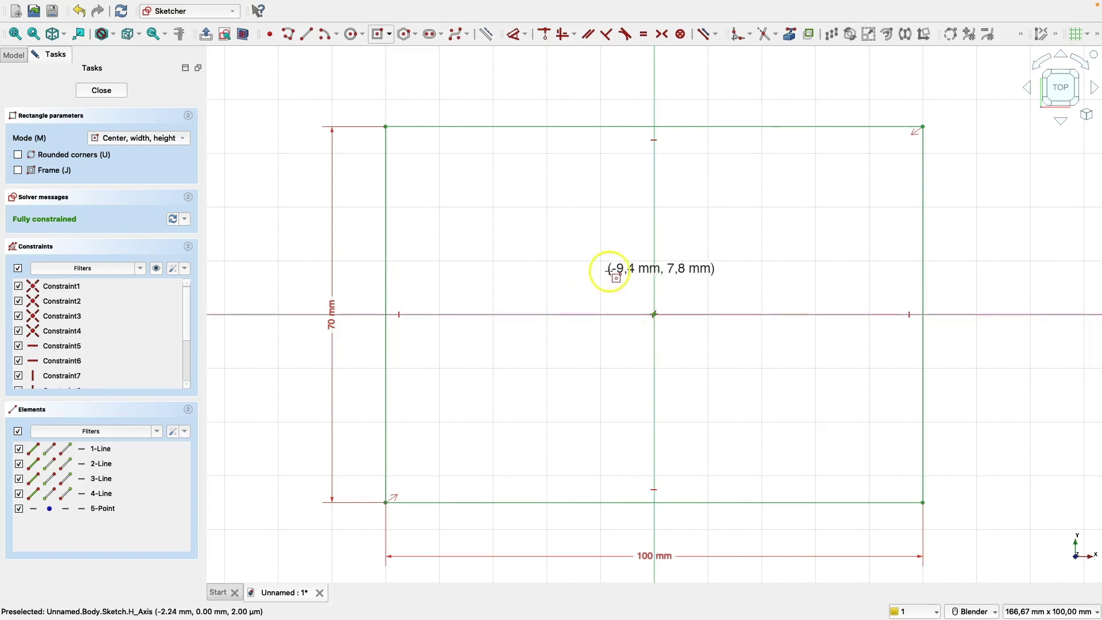
key(Escape)
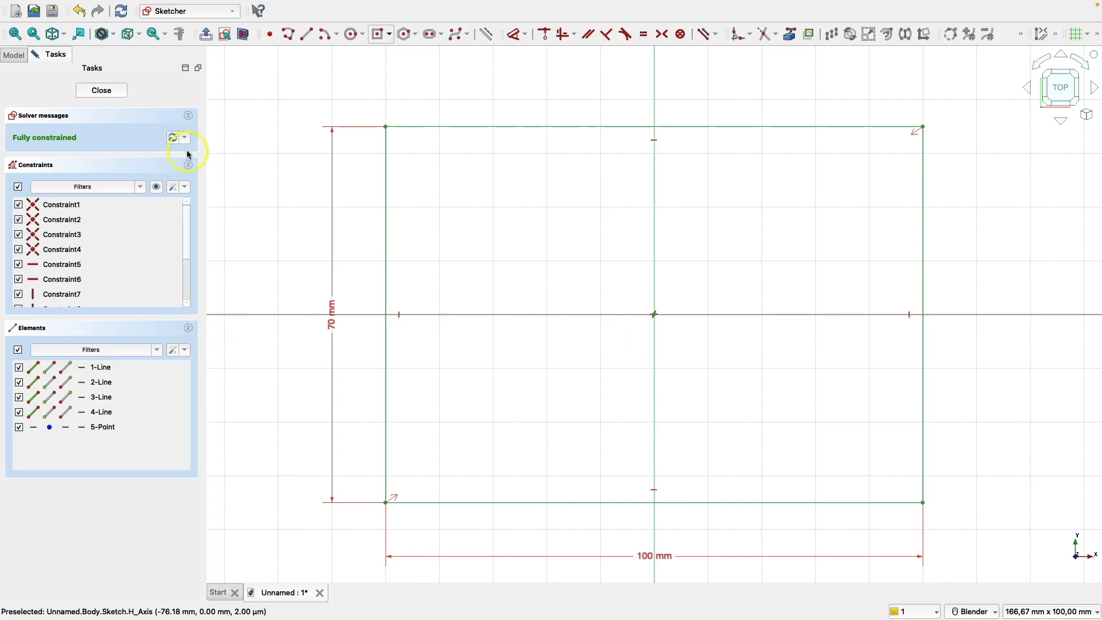
click(186, 189)
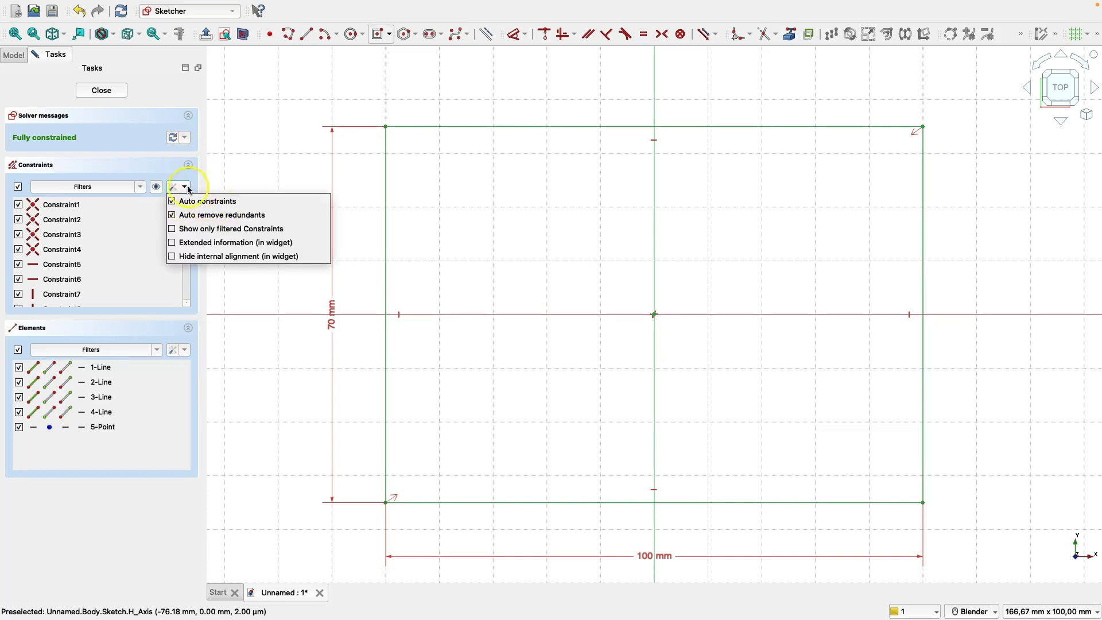
click(185, 187)
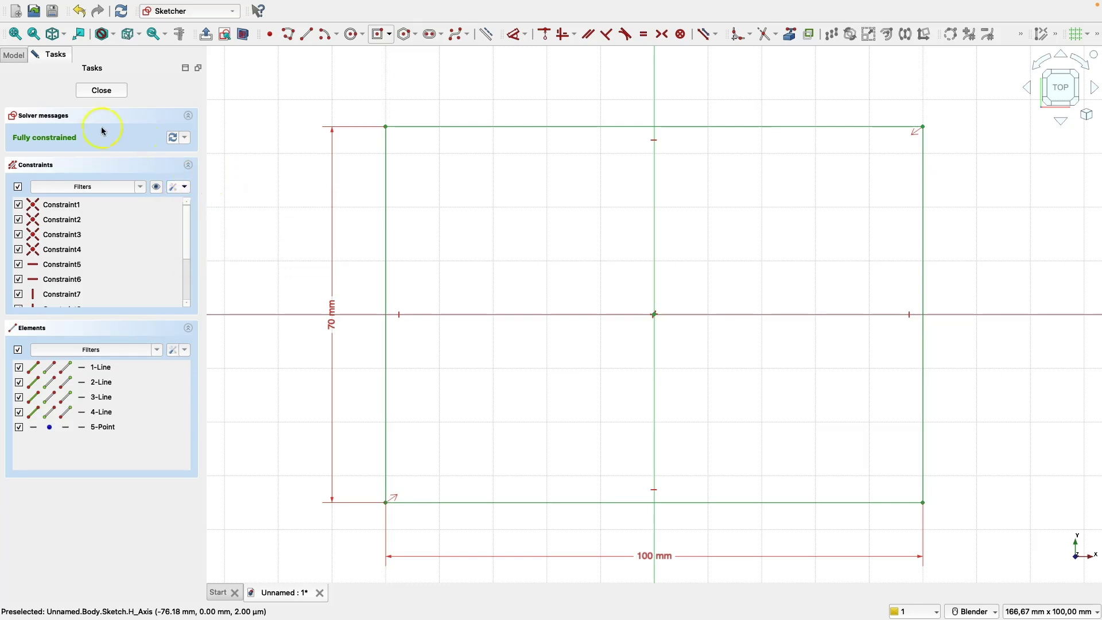
click(101, 91)
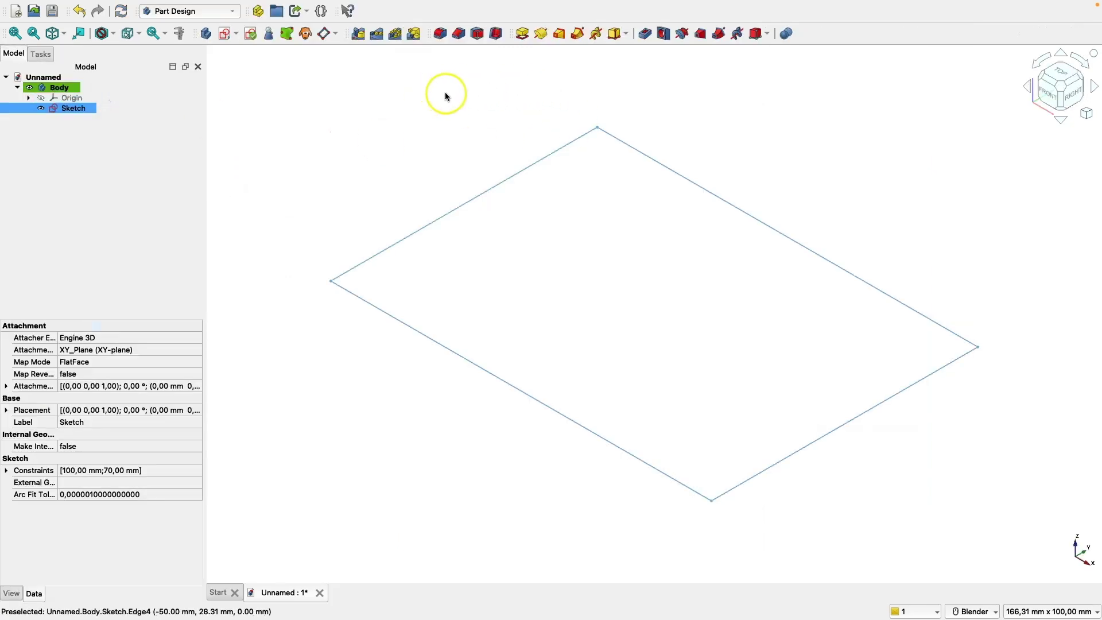
- Pad the rectangle sketch to 10 mm thickness and select the plate's top face
click(522, 35)
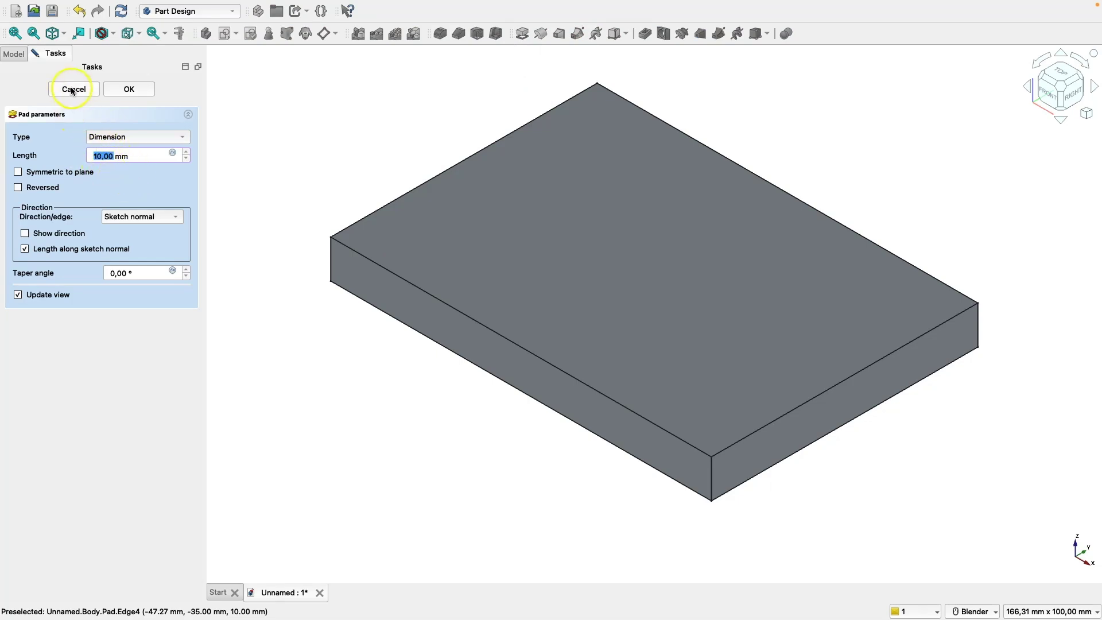
click(130, 91)
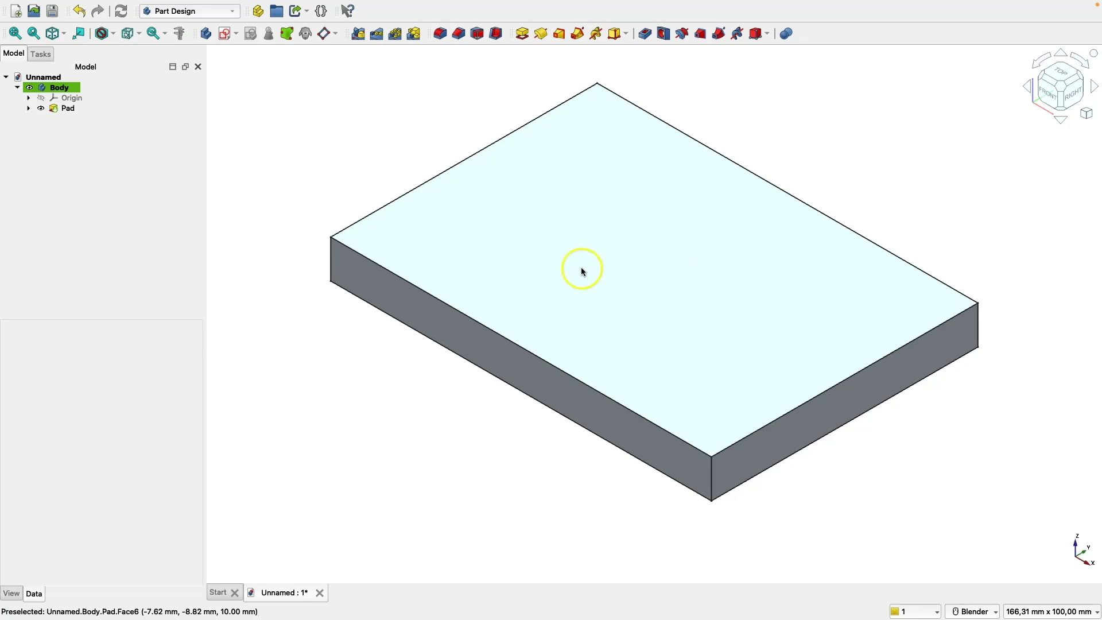
click(523, 243)
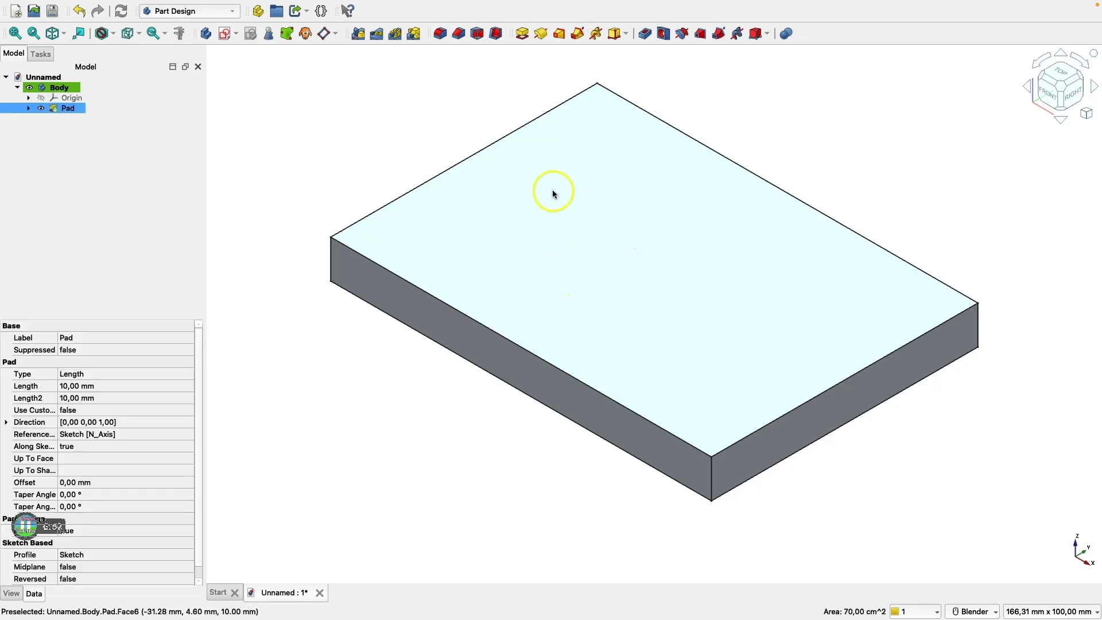
- On a new top-face sketch, draw a 10 mm diameter circle near the lower-left corner
click(227, 34)
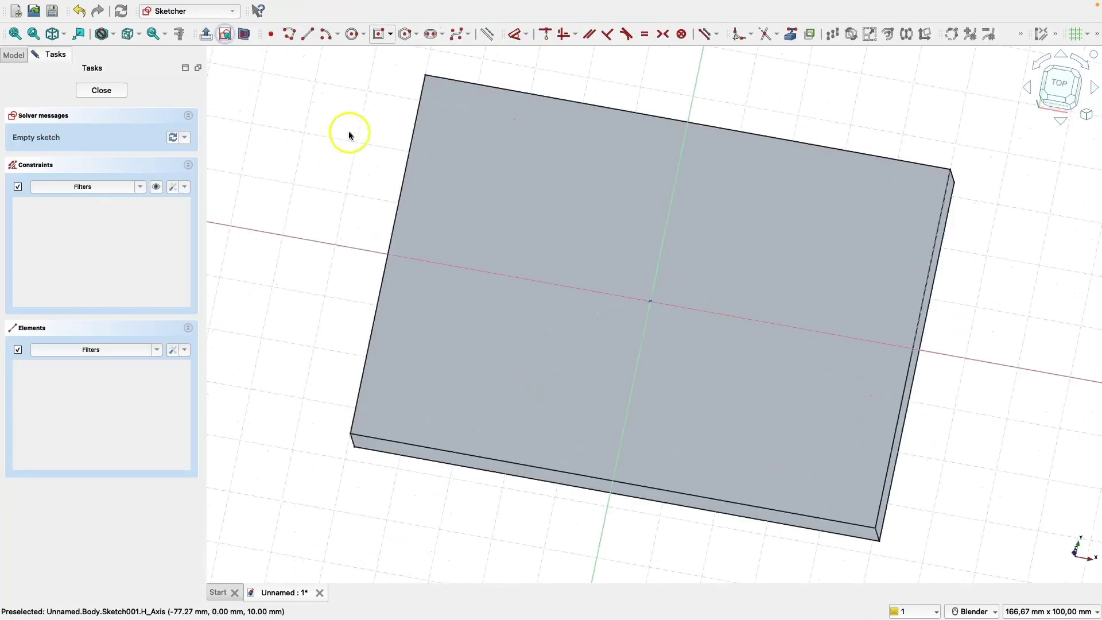
click(354, 34)
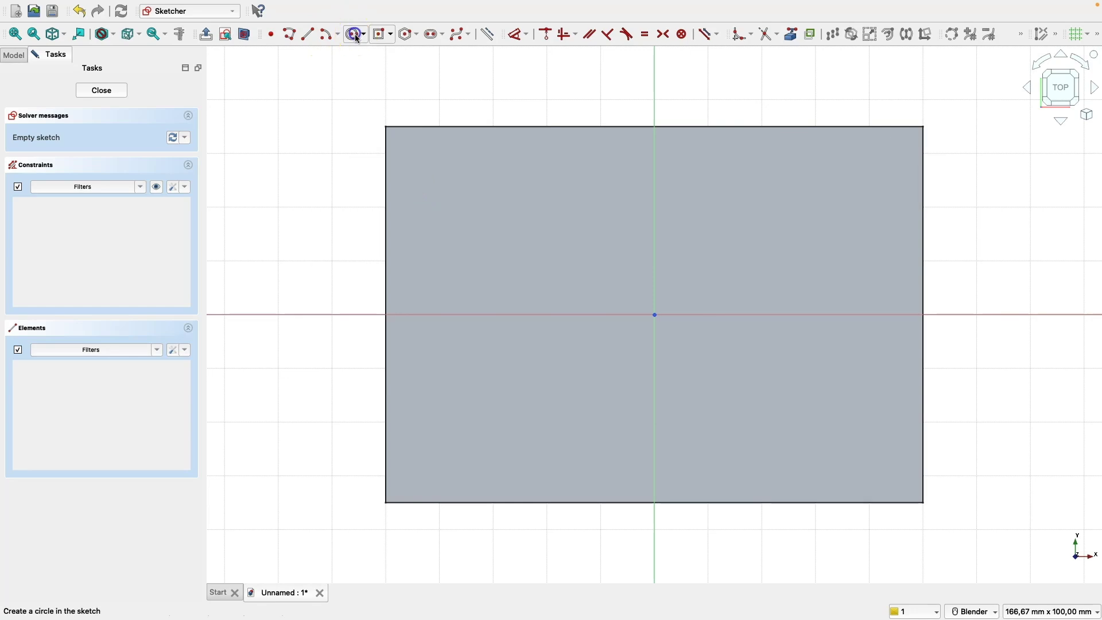
click(461, 431)
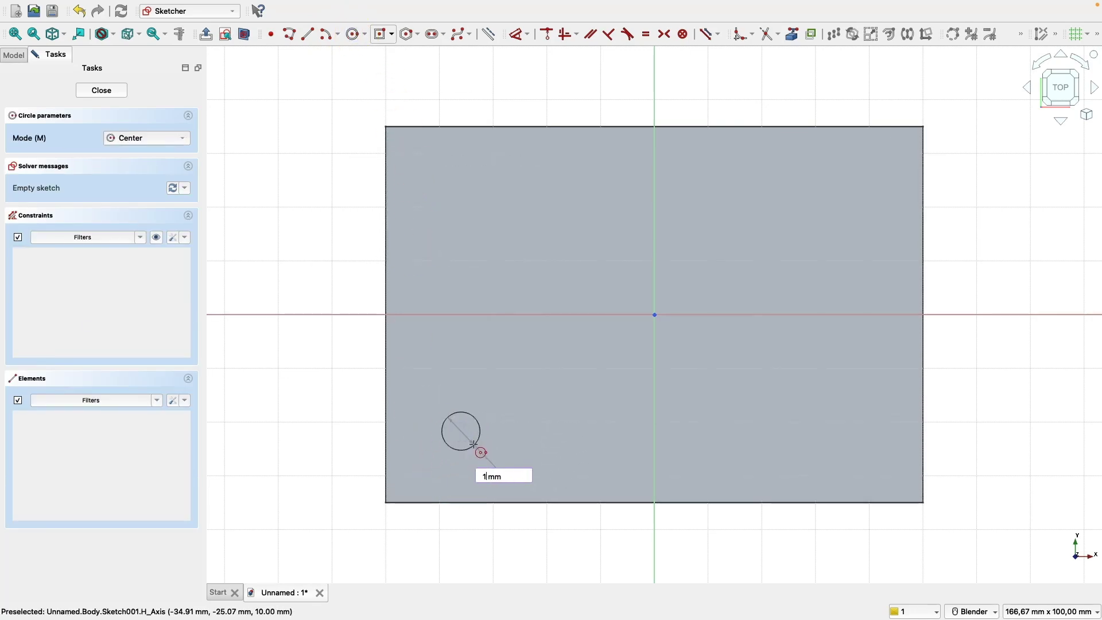
key(Return)
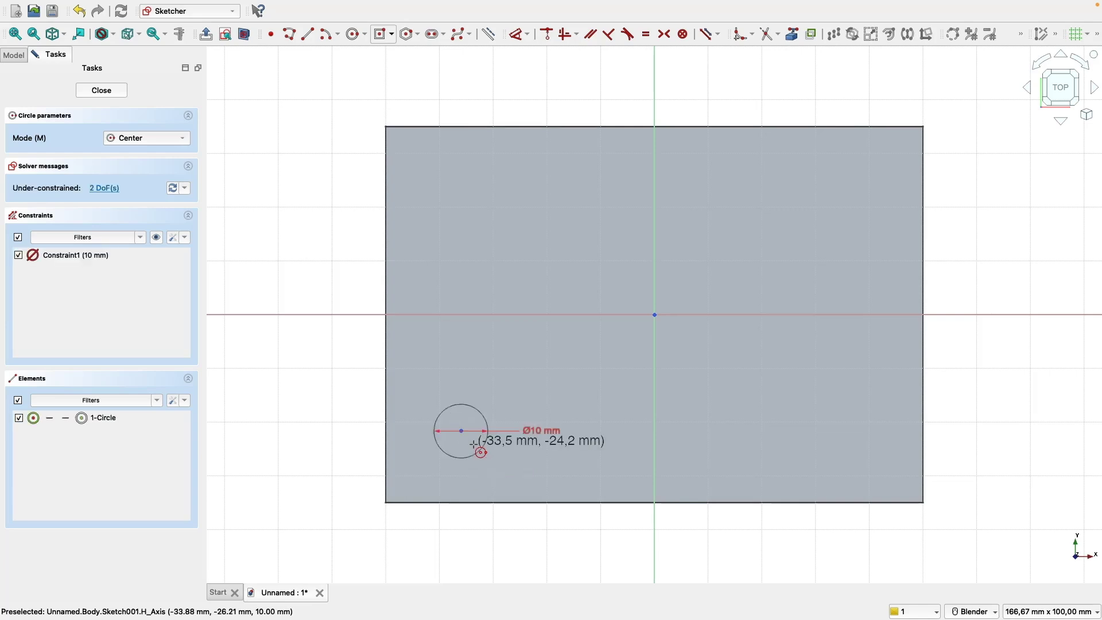
right_click(523, 375)
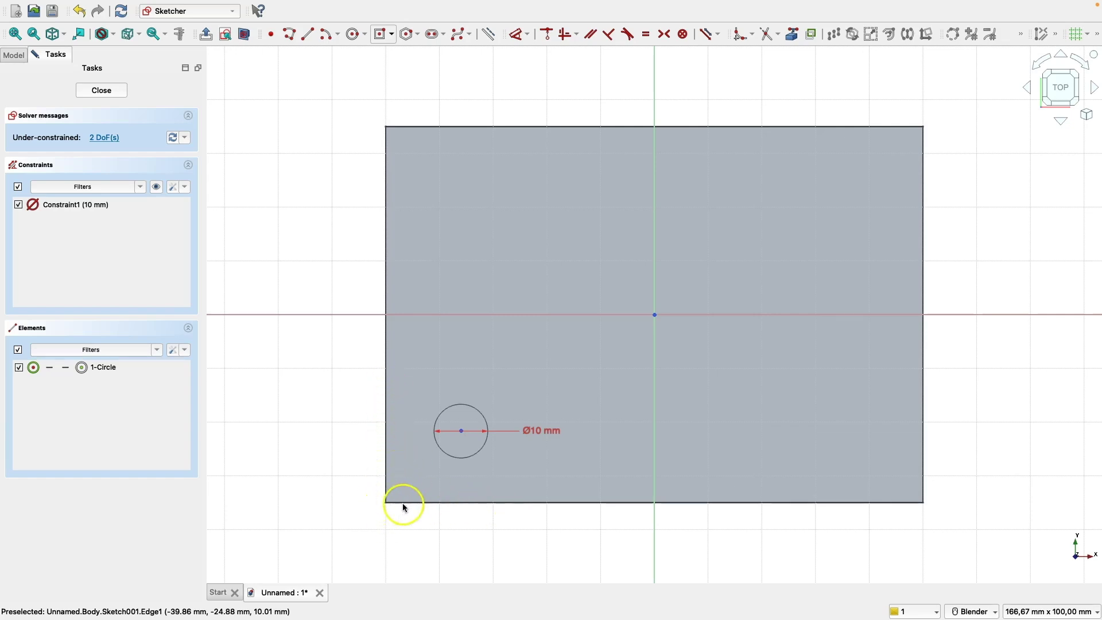
click(522, 36)
click(463, 431)
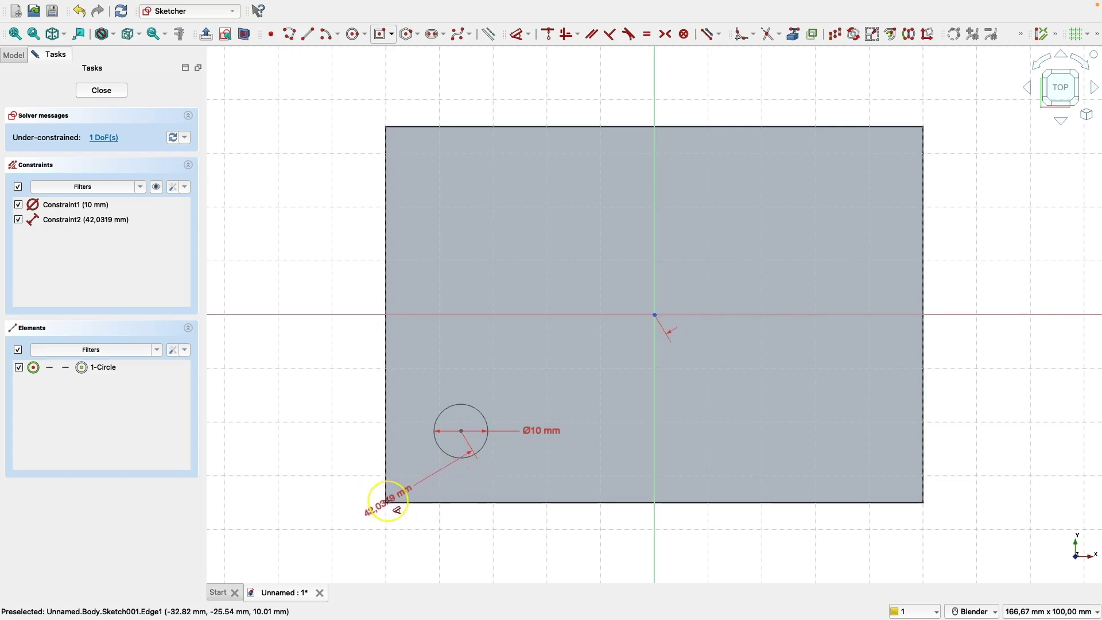
click(438, 408)
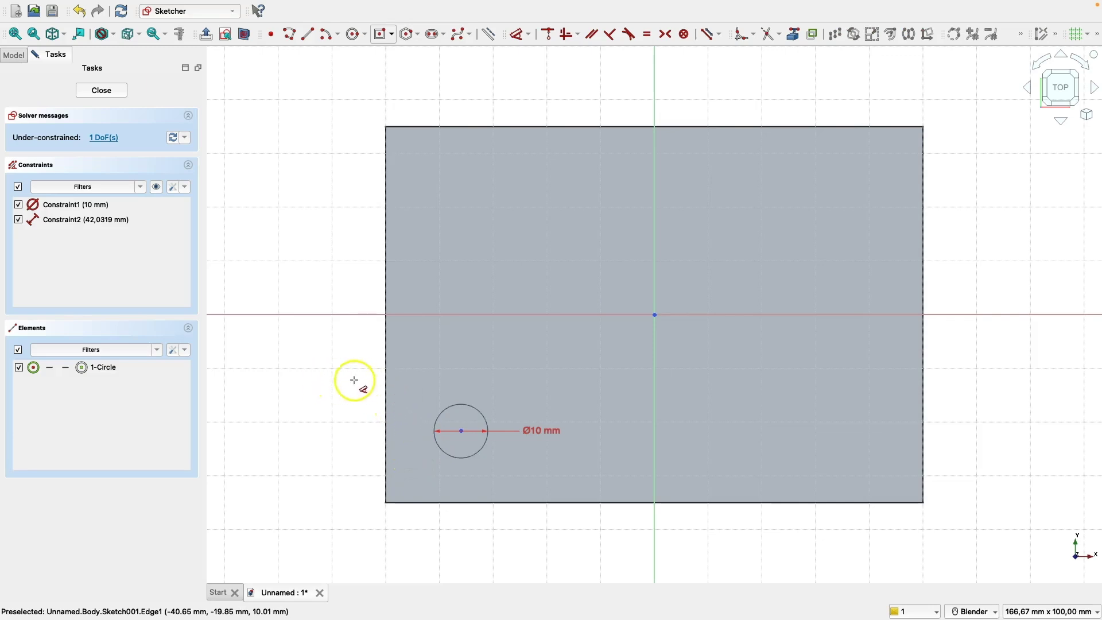
right_click(315, 390)
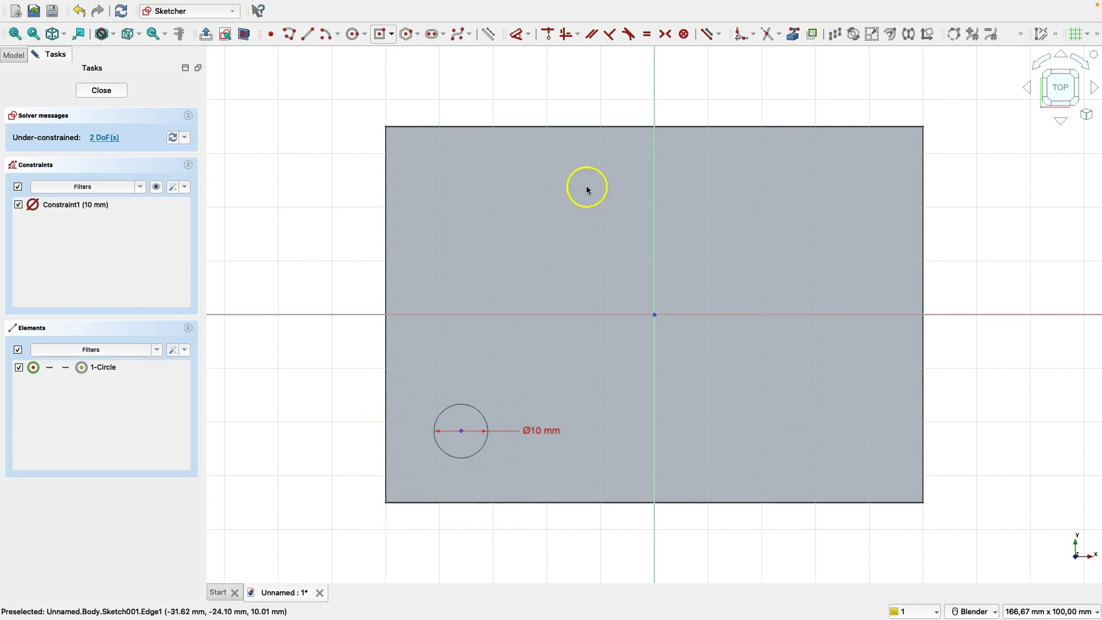
- Link the plate's bottom edge as external geometry, then select the circle centre and bottom-left corner
click(795, 35)
click(418, 503)
click(409, 501)
right_click(374, 523)
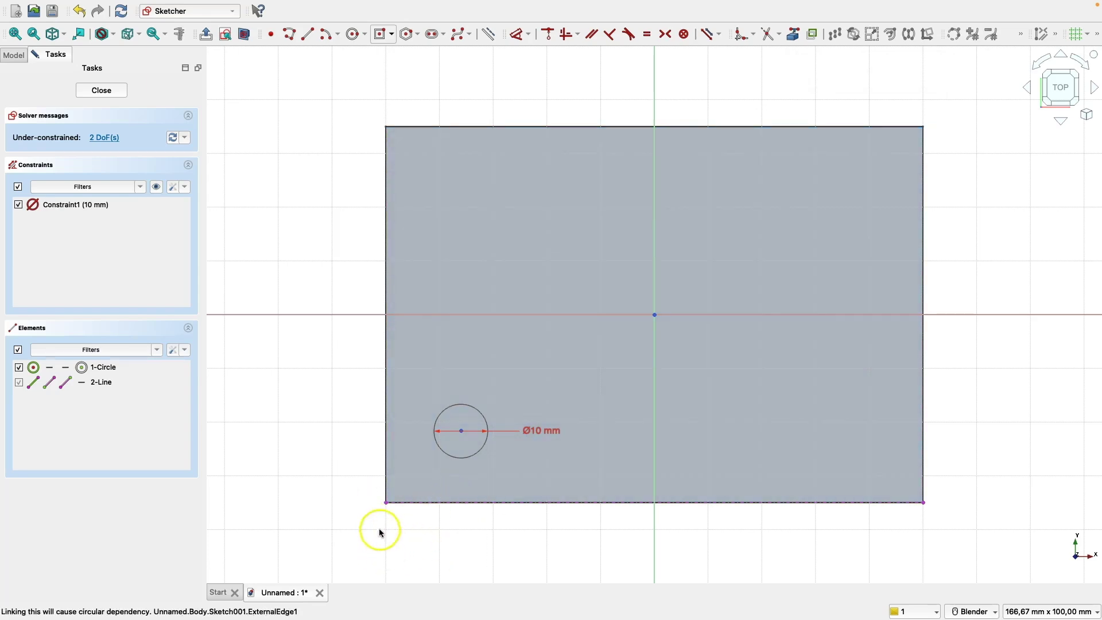
drag(387, 509, 462, 432)
click(463, 433)
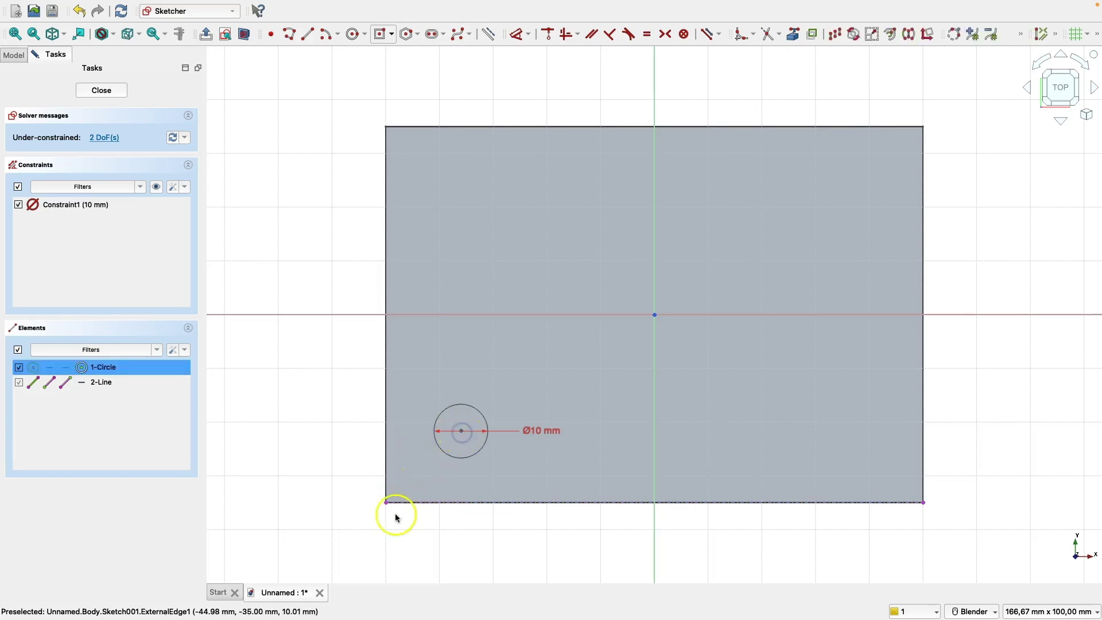
click(387, 503)
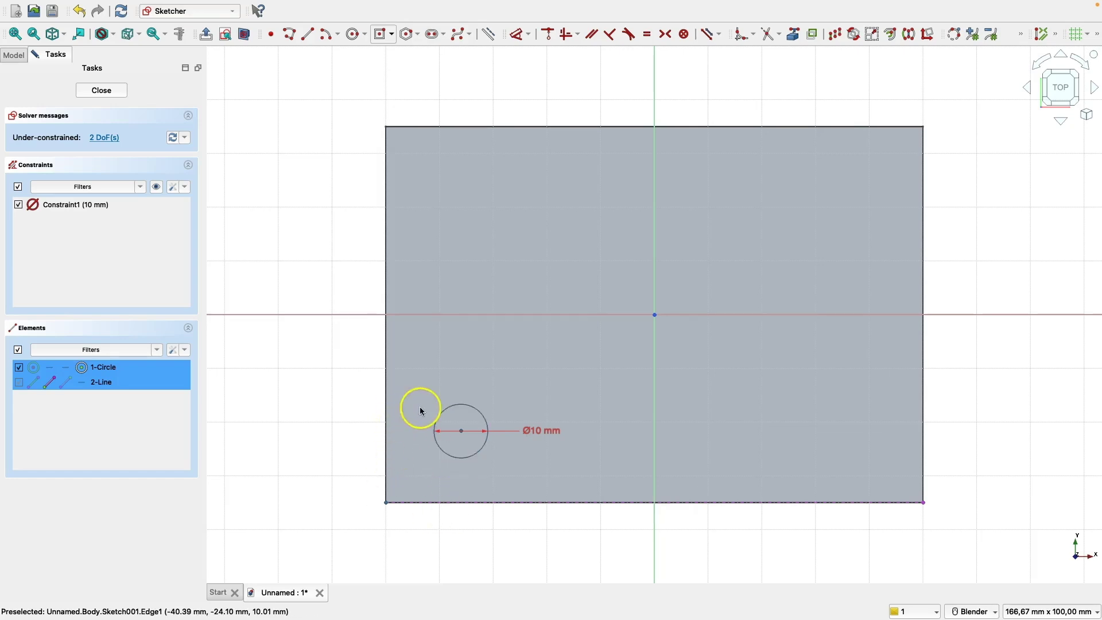
- Dimension the first hole circle 10 mm from the left edge and 10 mm above the bottom edge
click(522, 36)
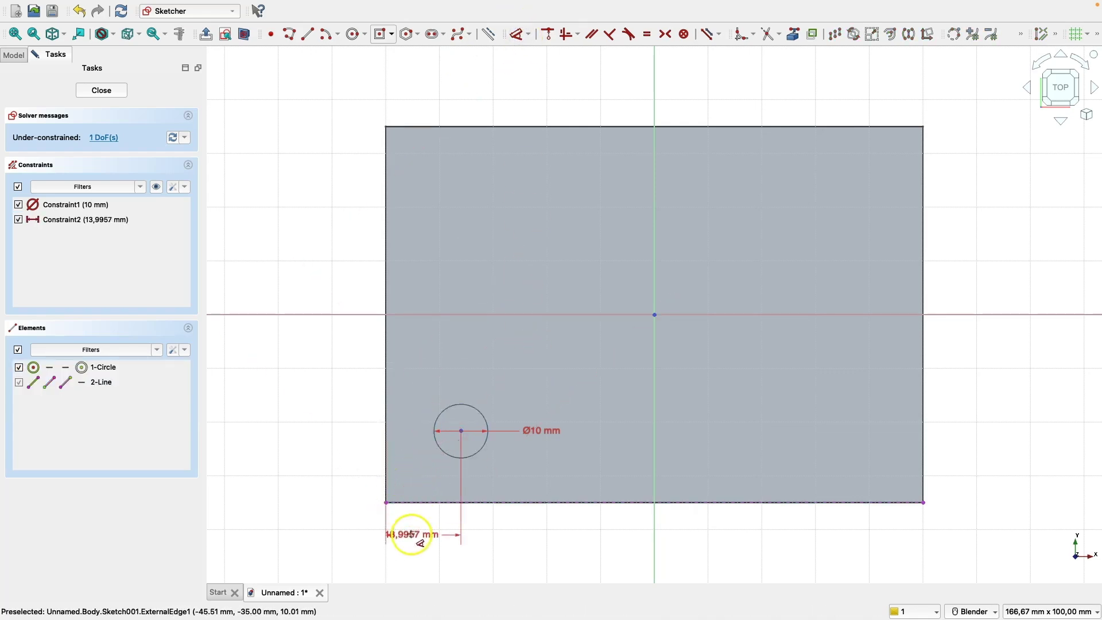
click(419, 538)
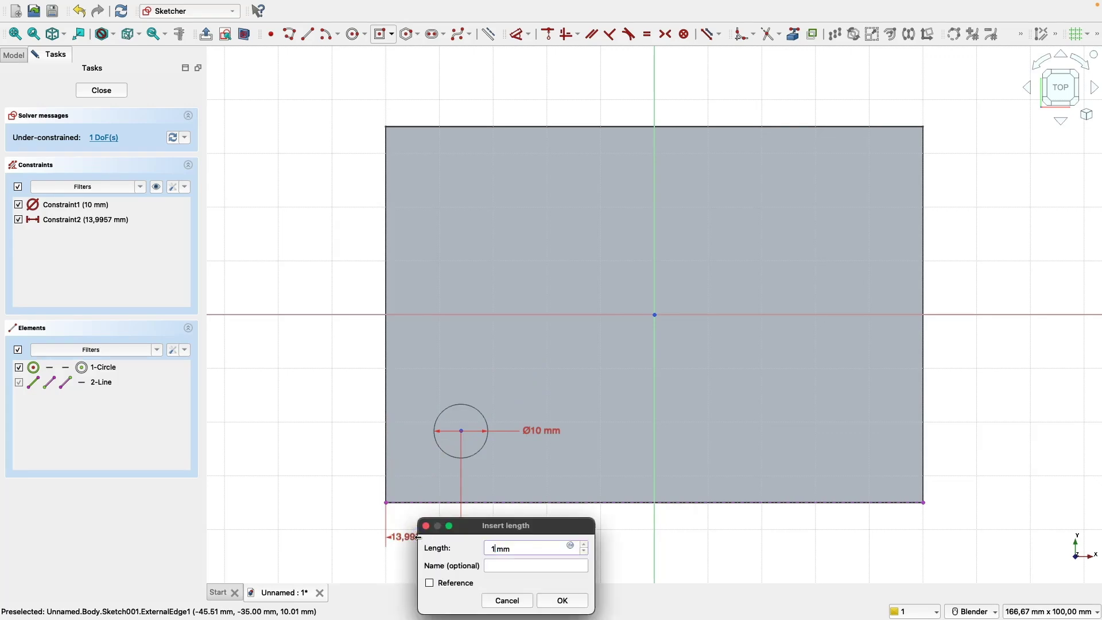
key(Return)
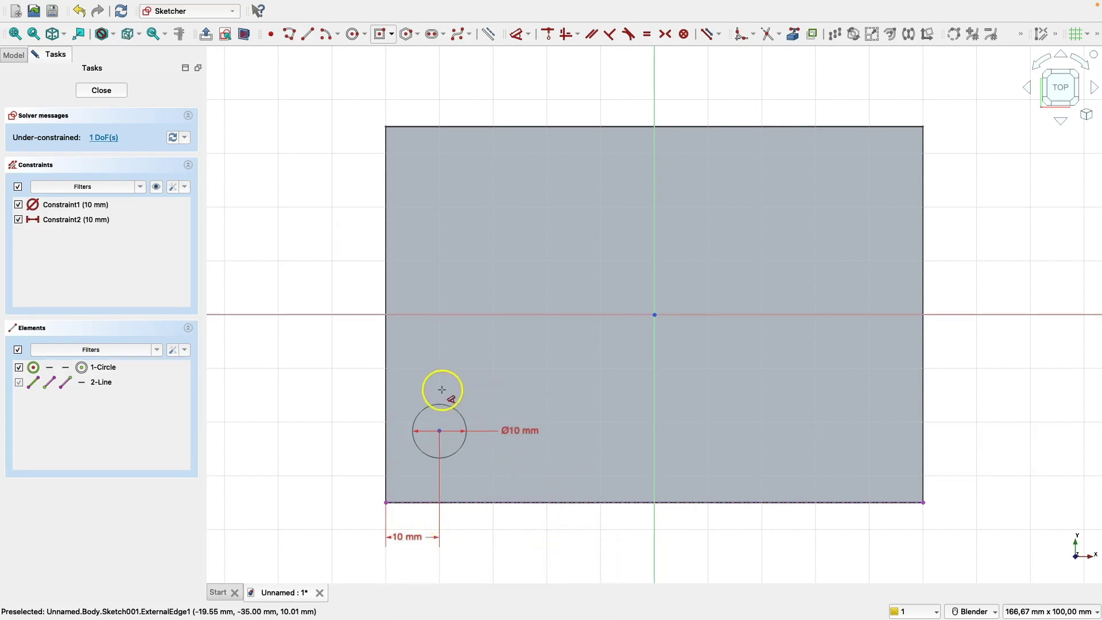
click(433, 435)
click(389, 502)
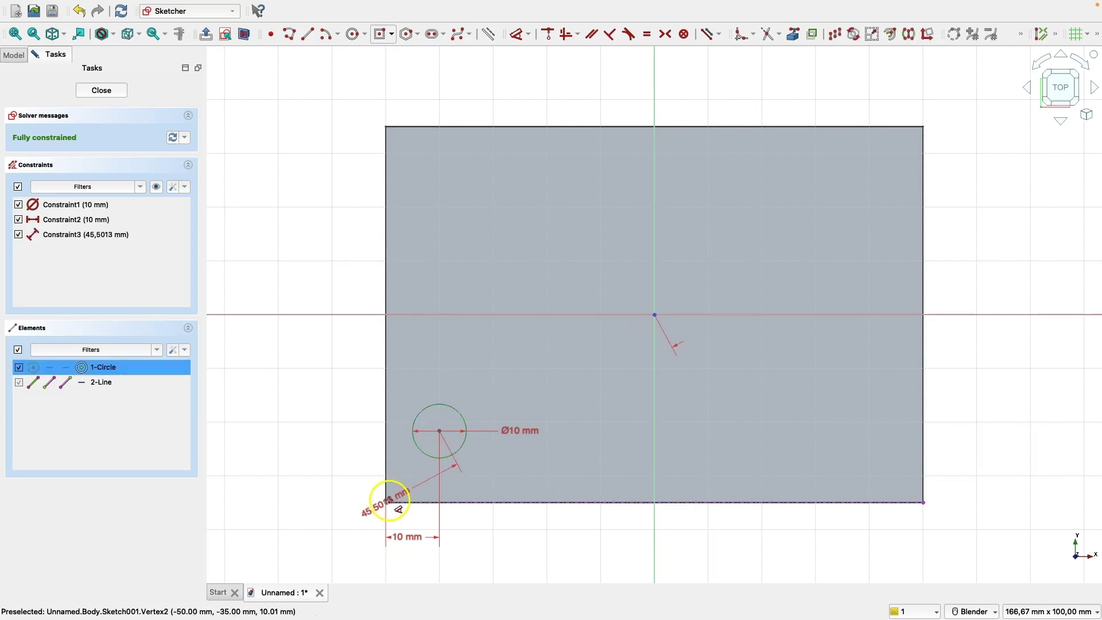
click(342, 471)
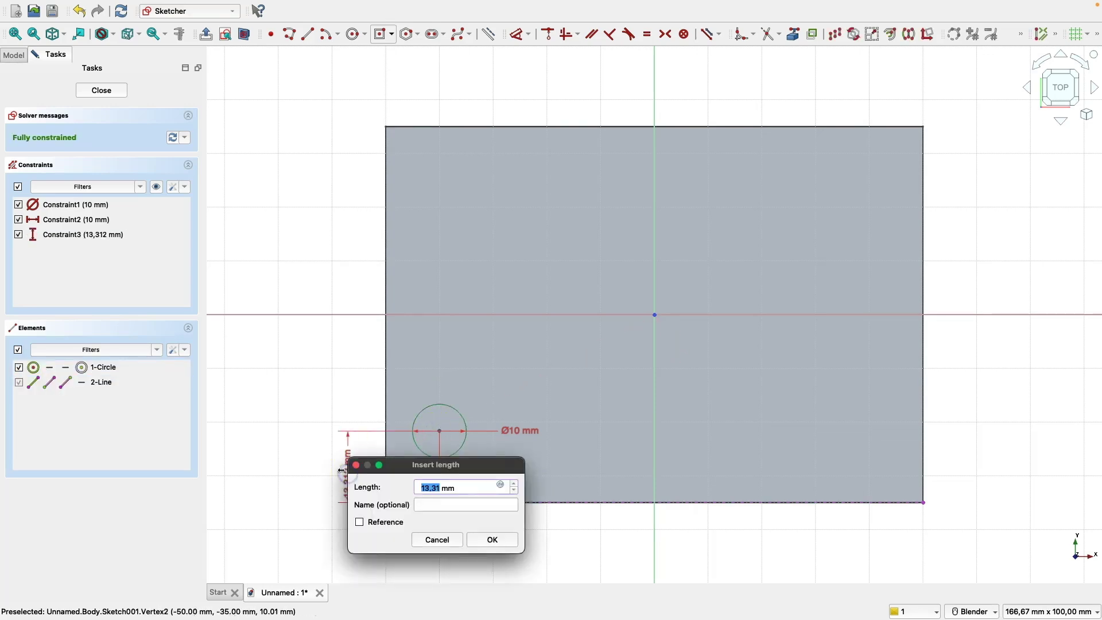
text(1)
key(Return)
right_click(315, 298)
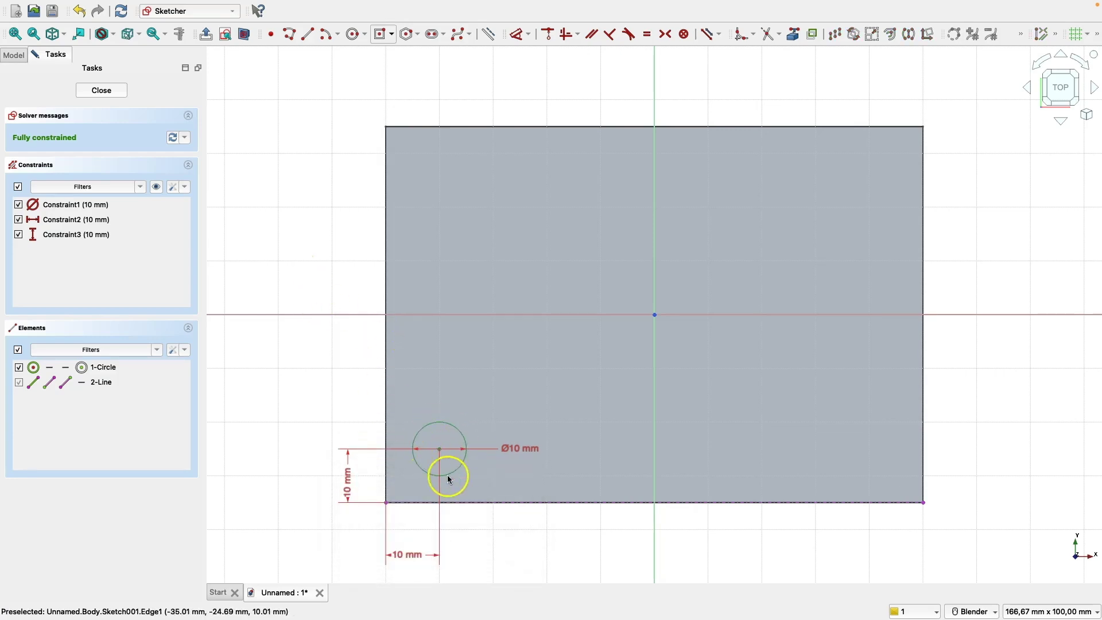
- Draw a second circle and drag it near the plate's upper-right corner
click(356, 34)
click(818, 184)
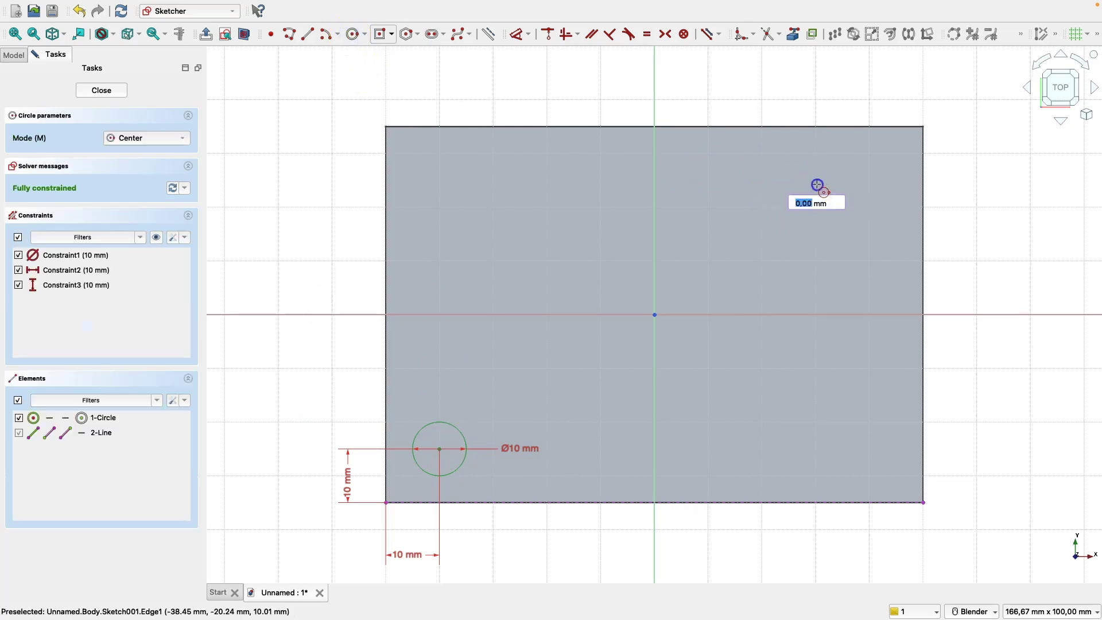
click(827, 211)
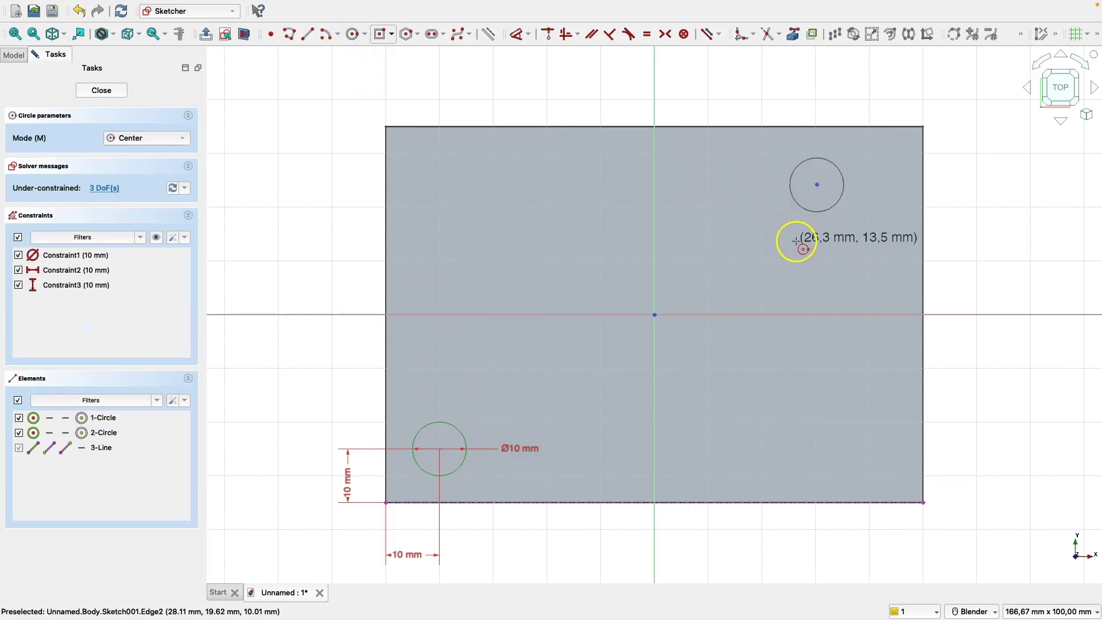
key(Escape)
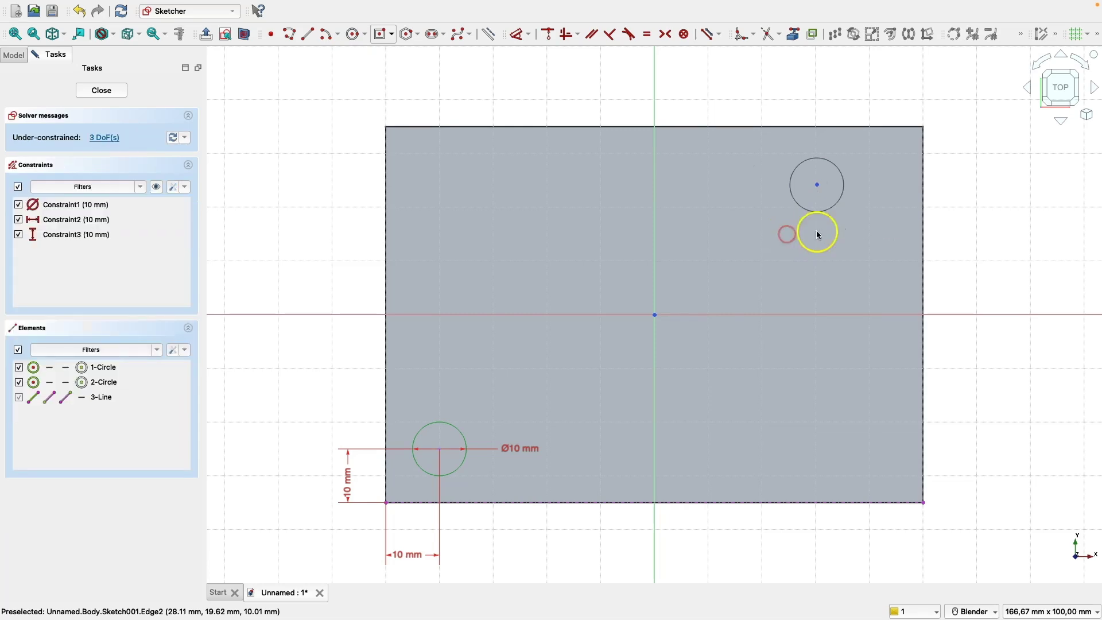
drag(817, 185, 839, 247)
mouse_move(827, 202)
mouse_down()
mouse_move(809, 177)
mouse_move(784, 190)
mouse_up()
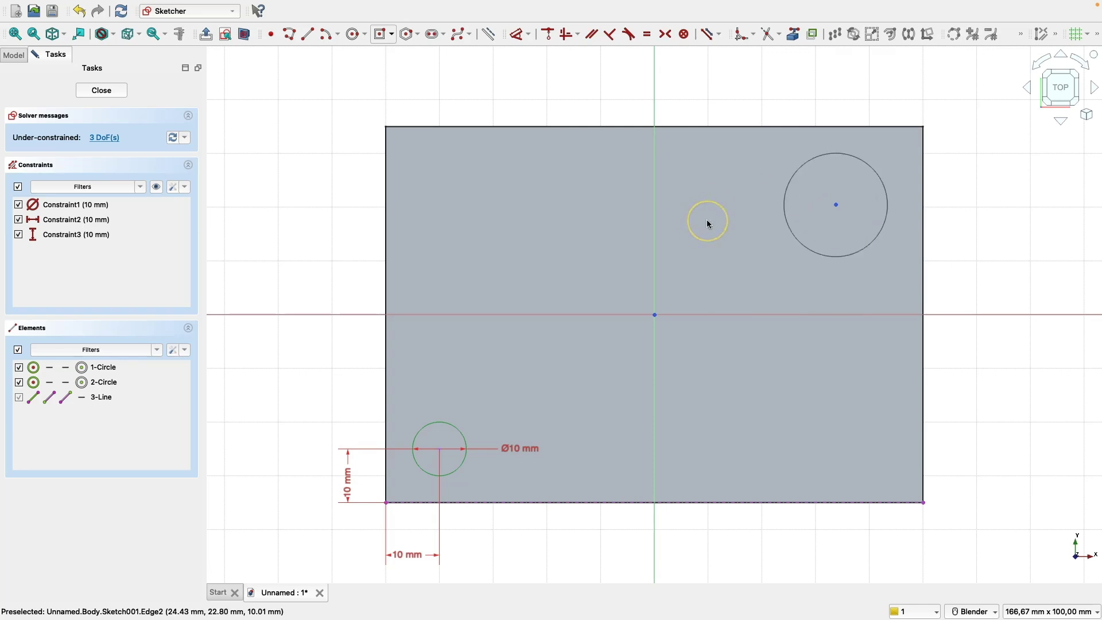
click(763, 217)
click(805, 171)
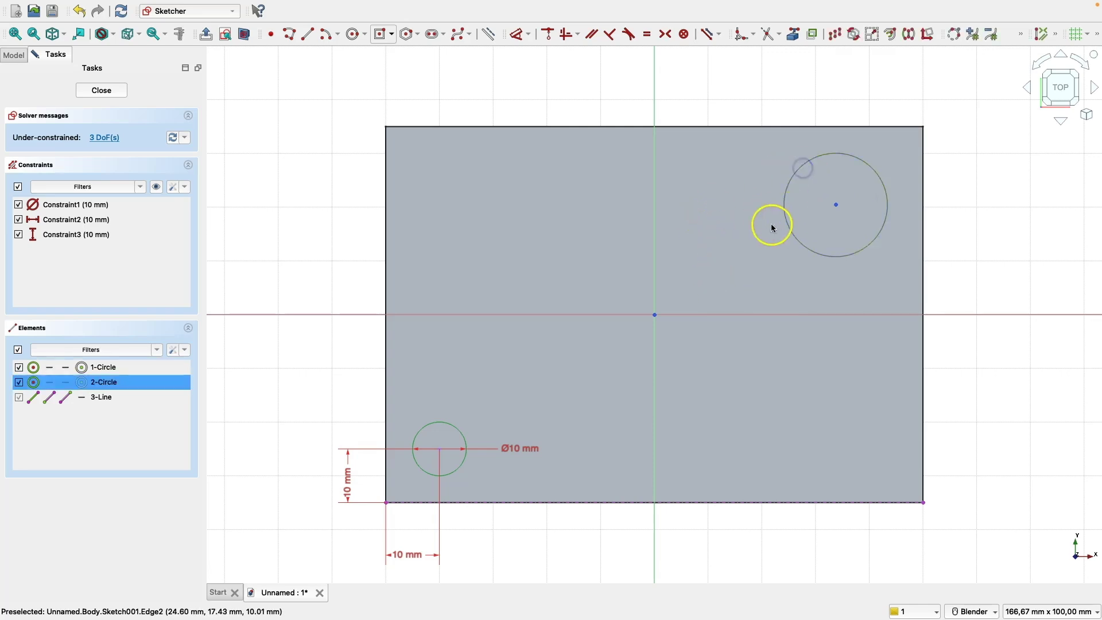
click(520, 33)
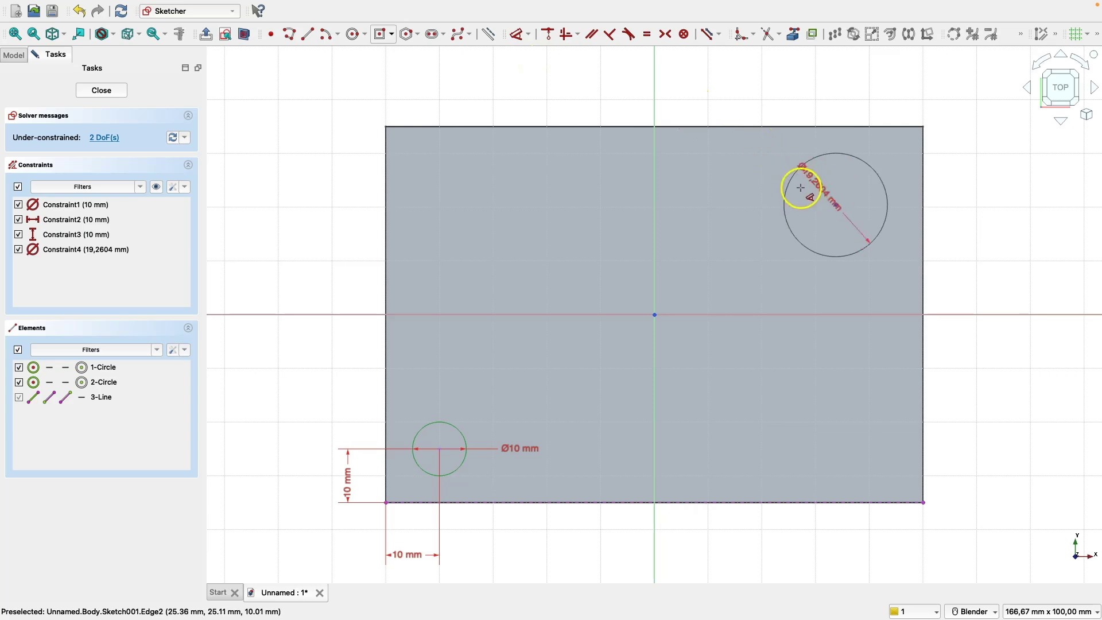
click(533, 36)
click(535, 137)
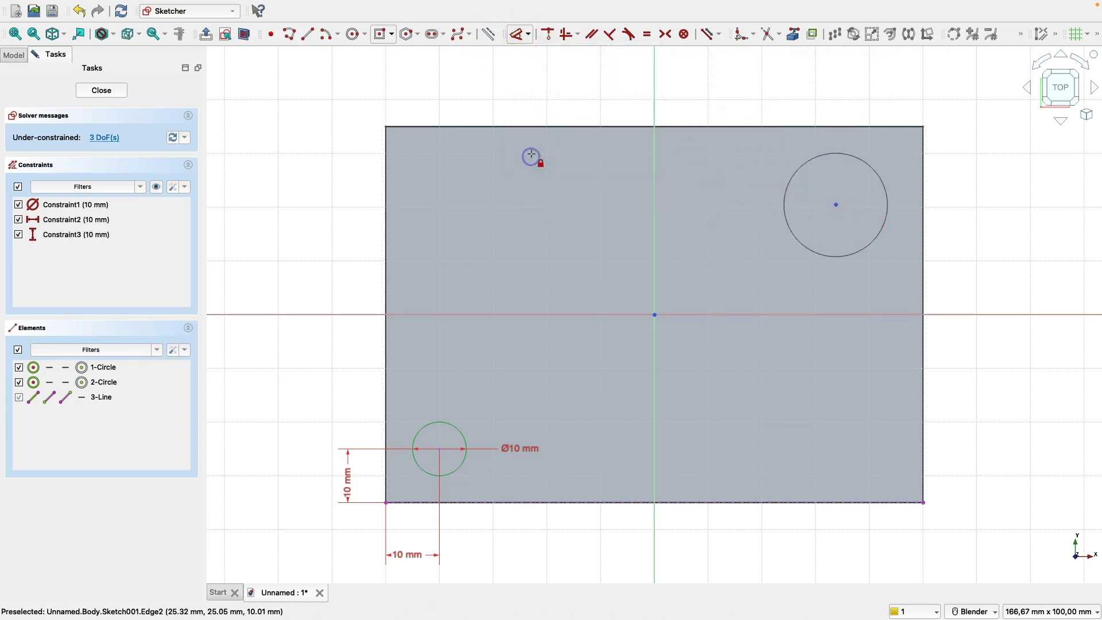
click(529, 34)
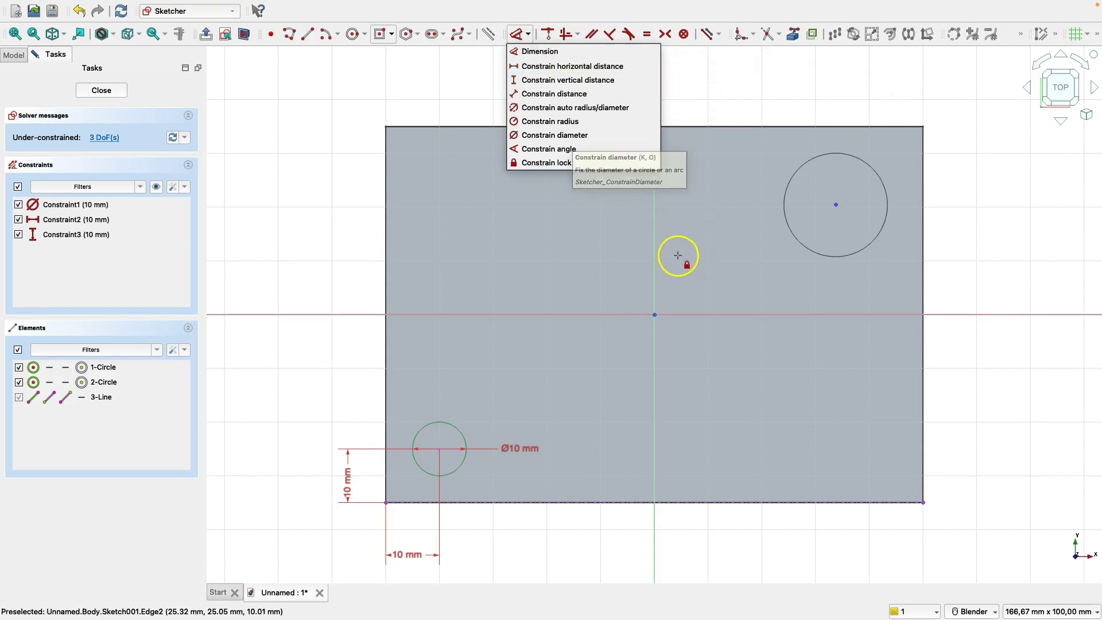
key(Escape)
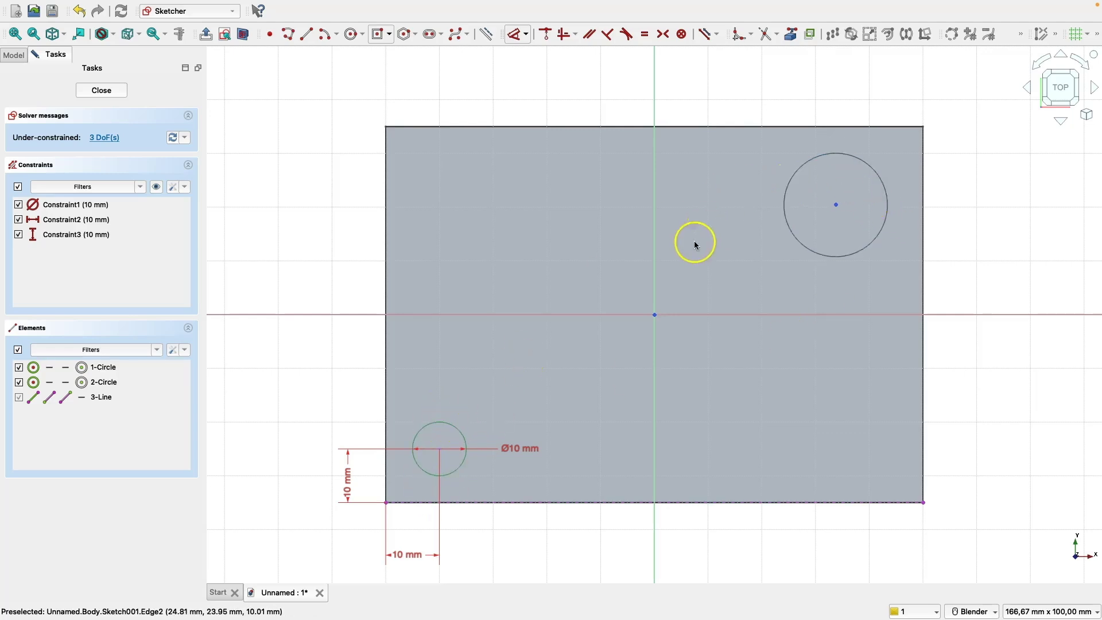
click(453, 429)
click(797, 177)
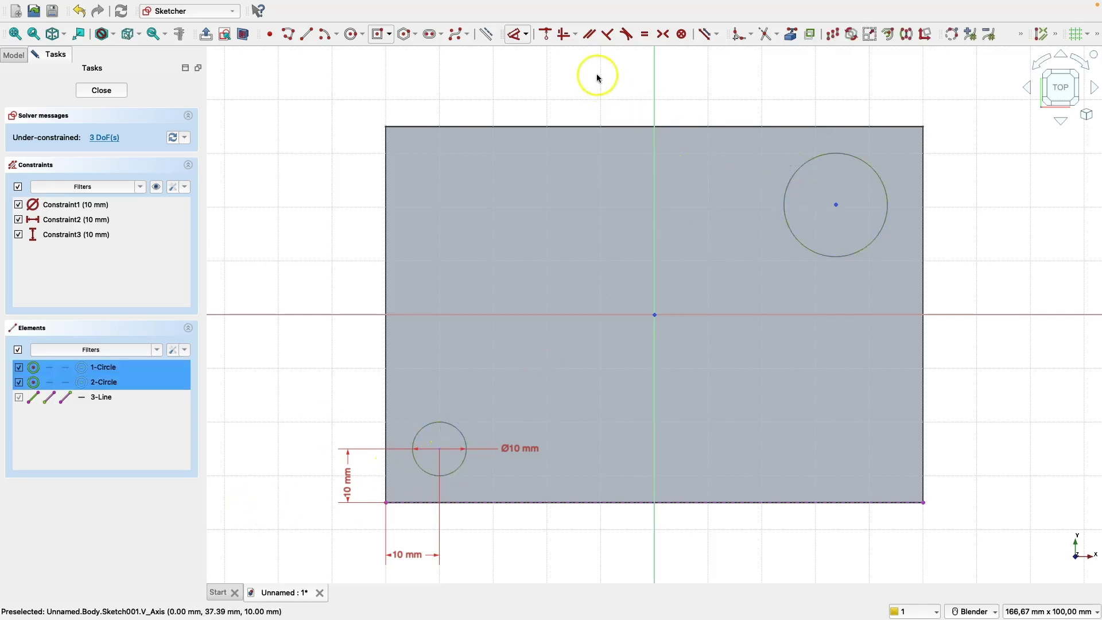
- Constrain both circles equal, set the diameter to 15 mm, and shift the upper-right circle rightward
click(647, 36)
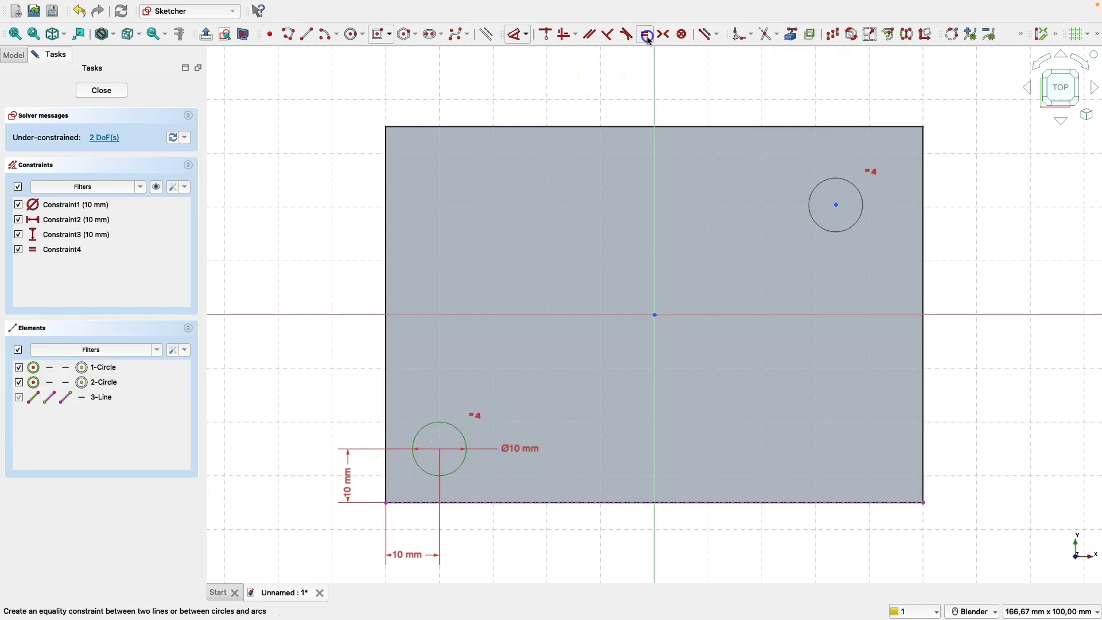
click(831, 182)
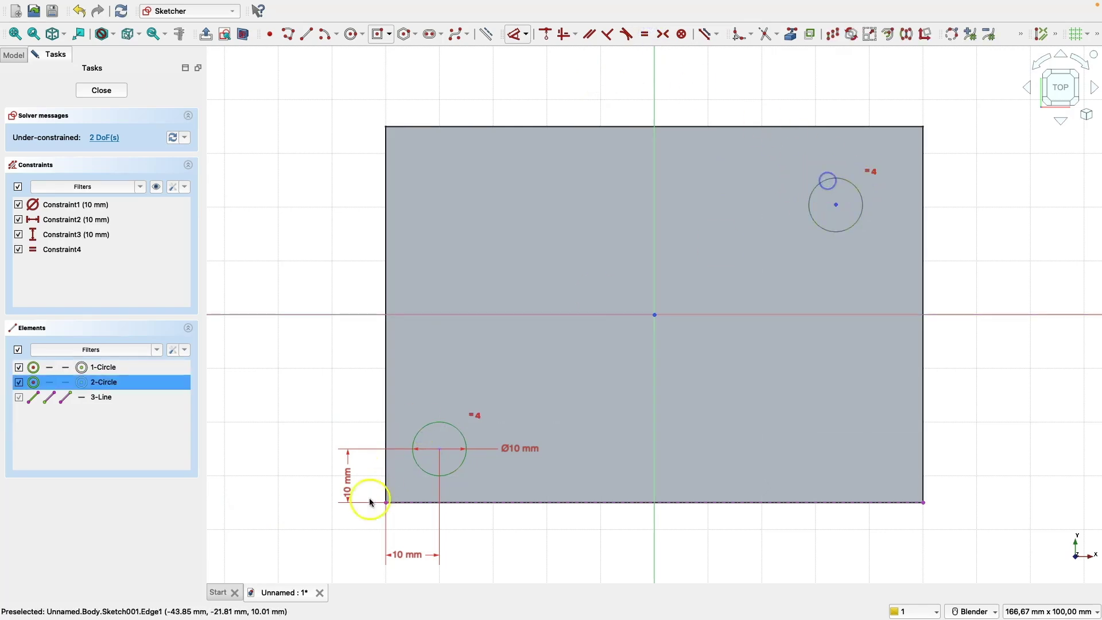
double_click(517, 452)
text(15)
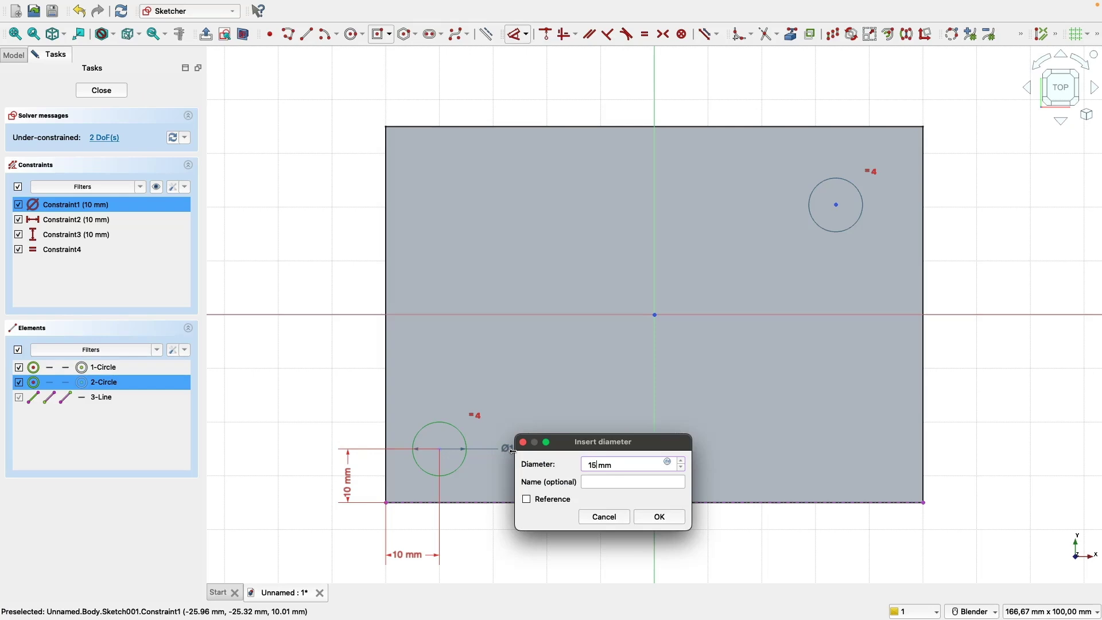
key(Return)
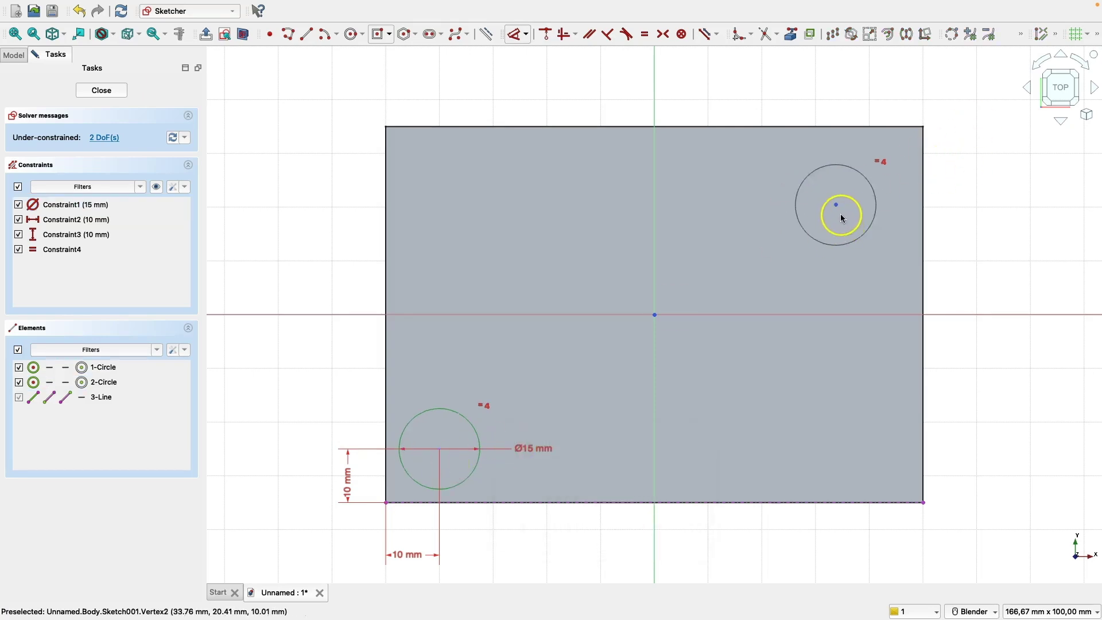
drag(839, 211, 718, 226)
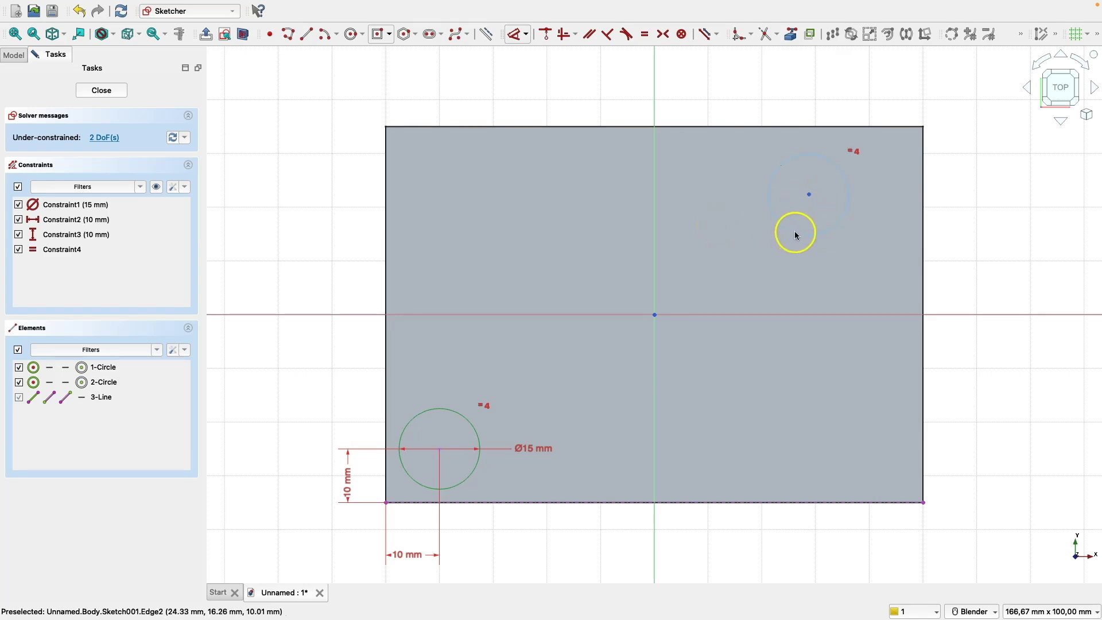
drag(807, 197, 840, 201)
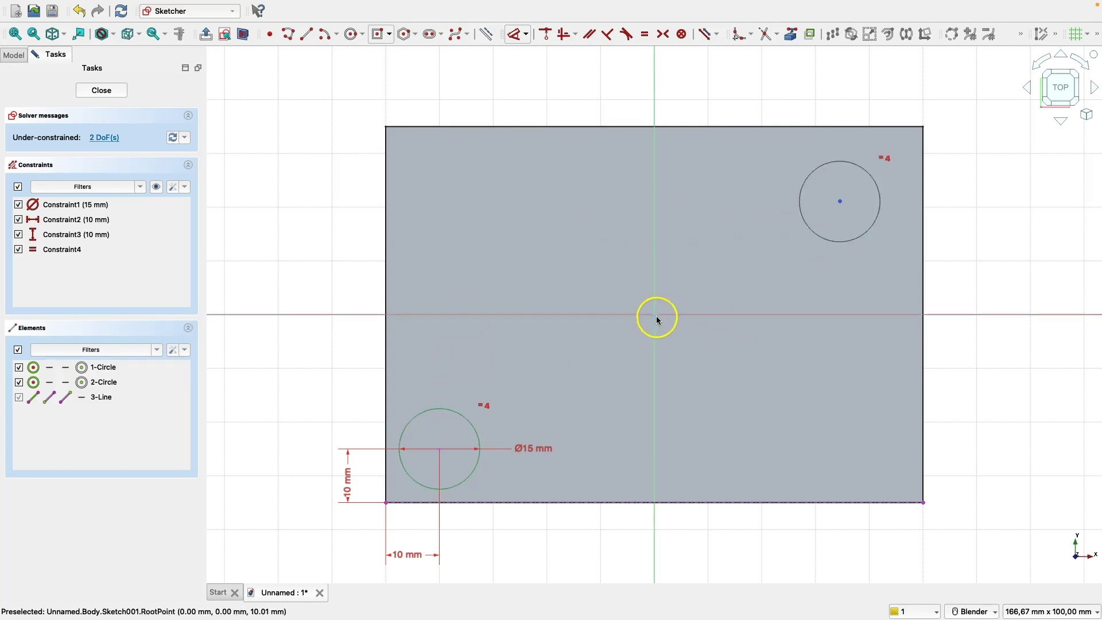
- Make the two circle centres symmetric about the sketch origin
click(842, 203)
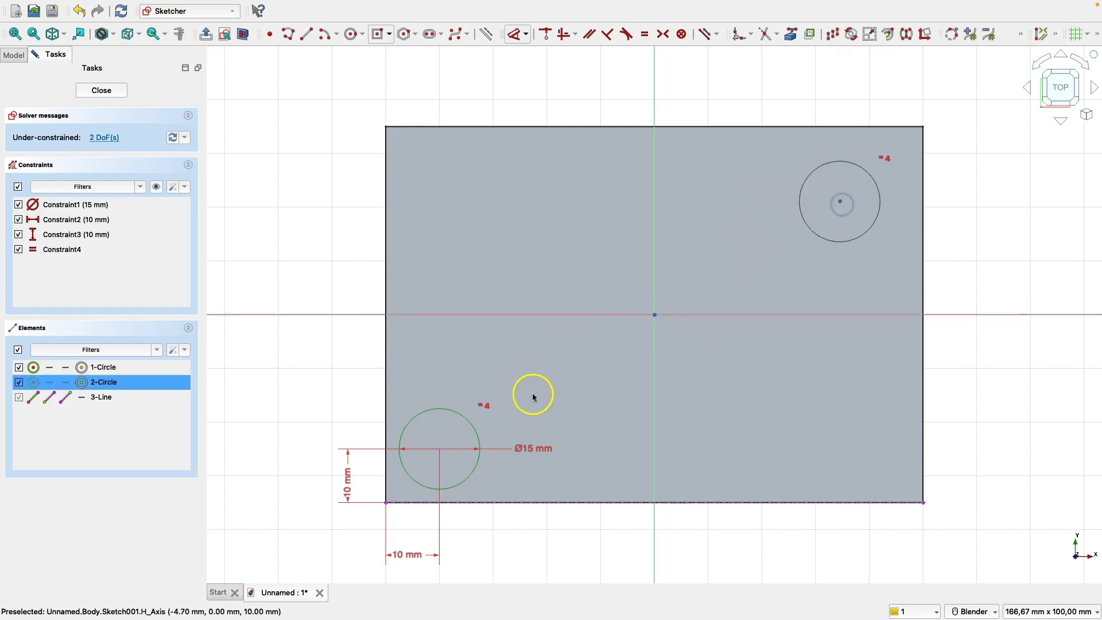
click(440, 448)
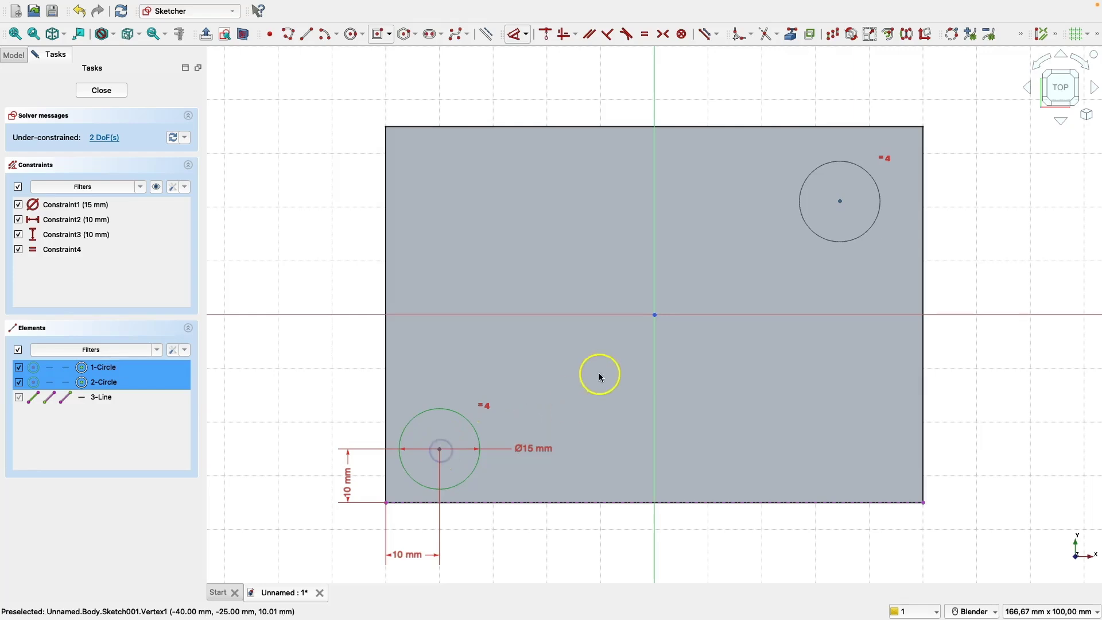
click(655, 315)
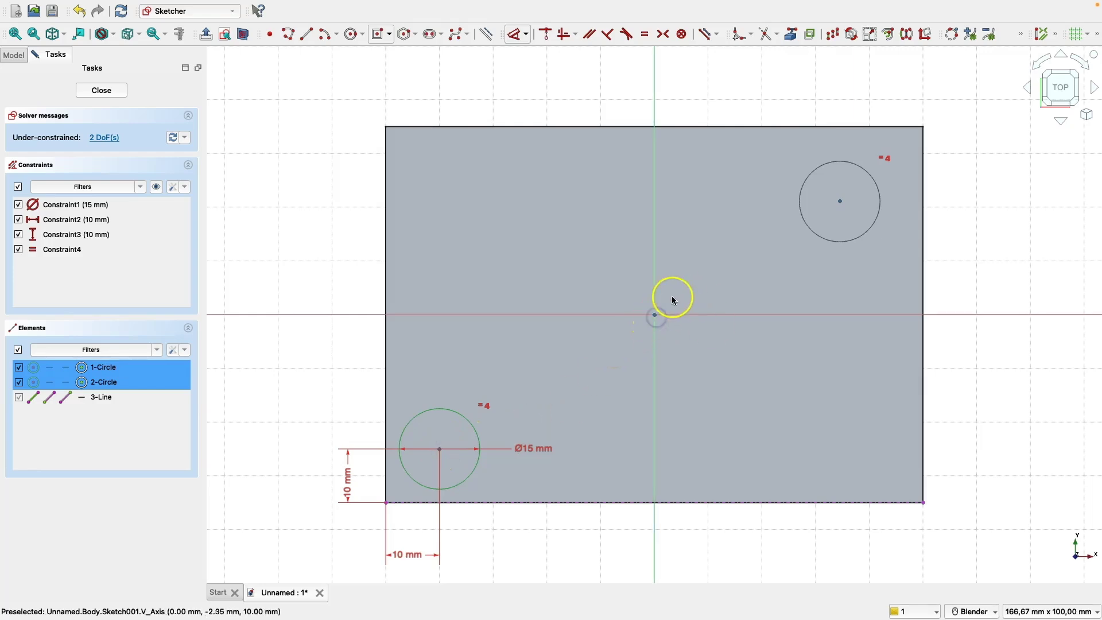
click(664, 33)
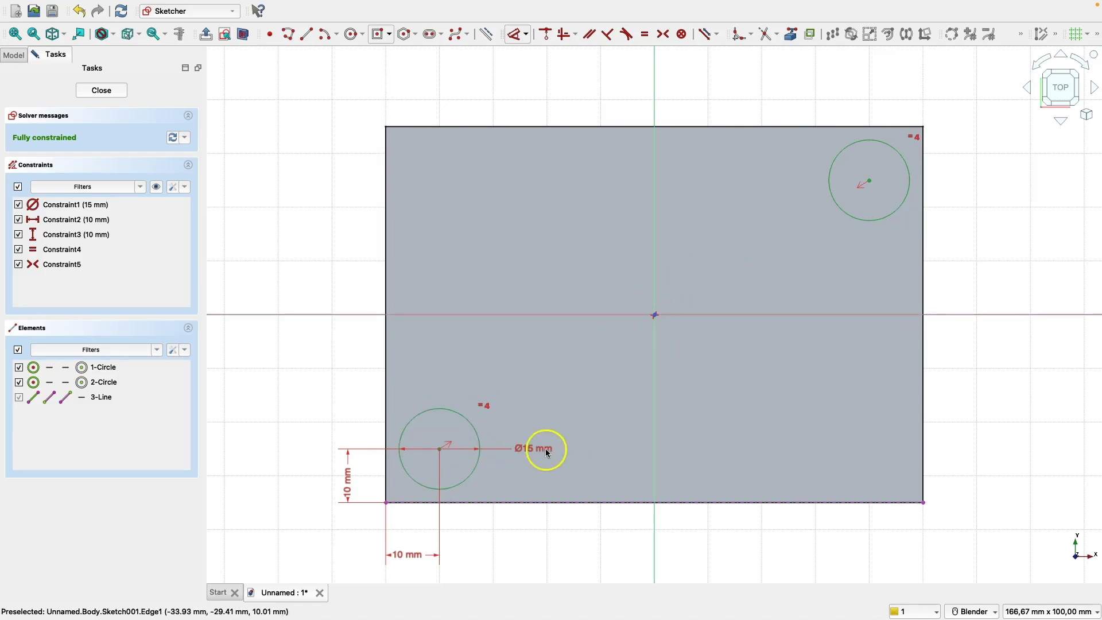
- Keep the 10 mm corner distance and set both hole diameters to 10 mm
double_click(409, 556)
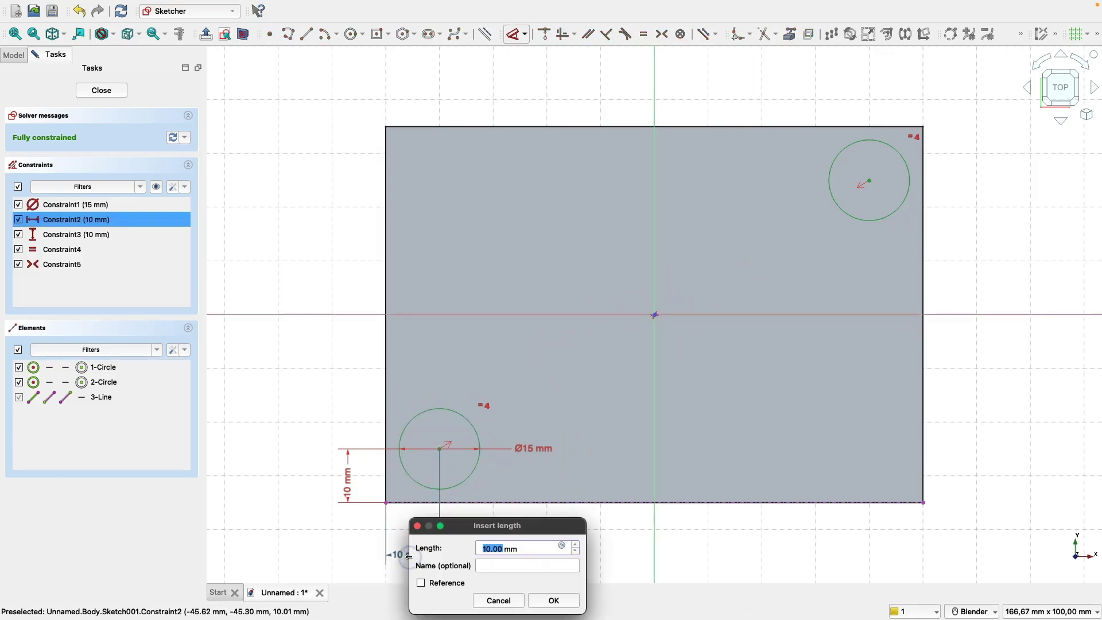
key(Return)
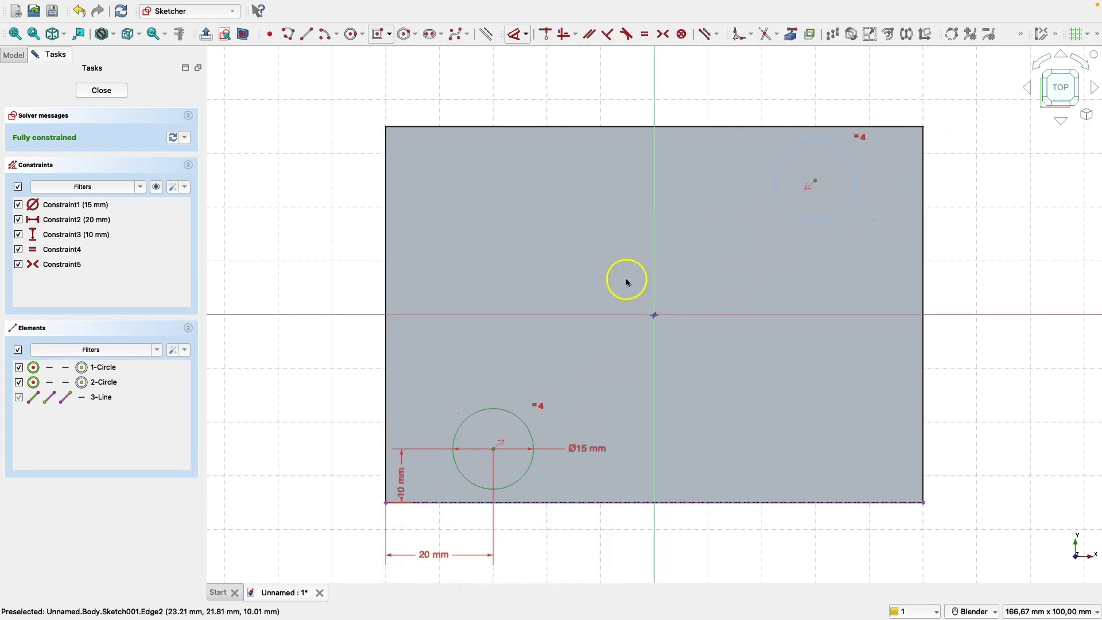
double_click(430, 556)
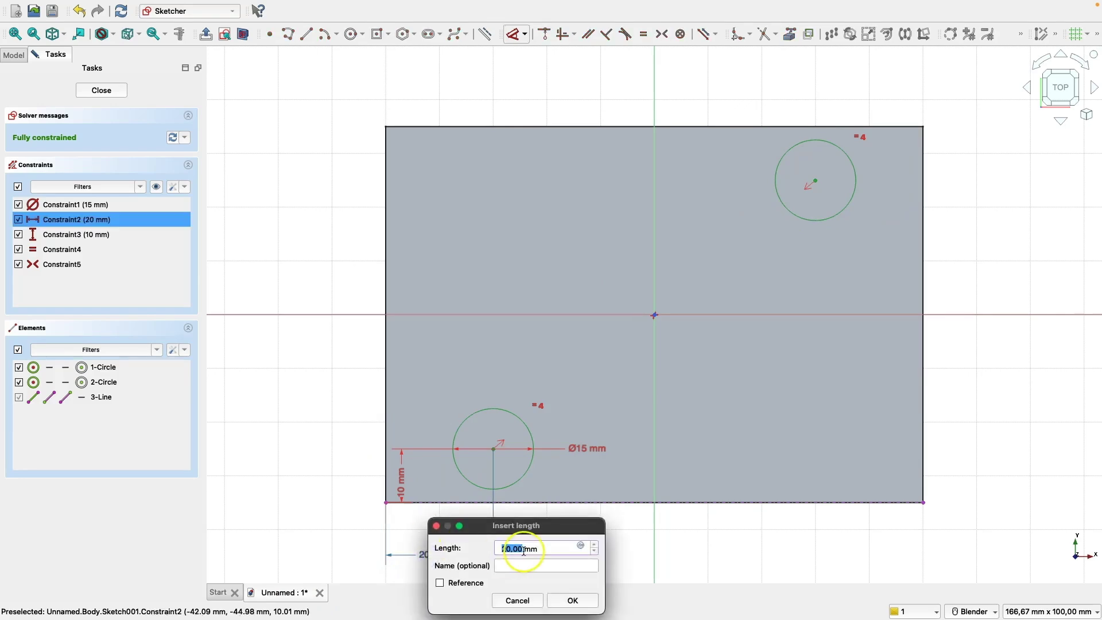
key(Return)
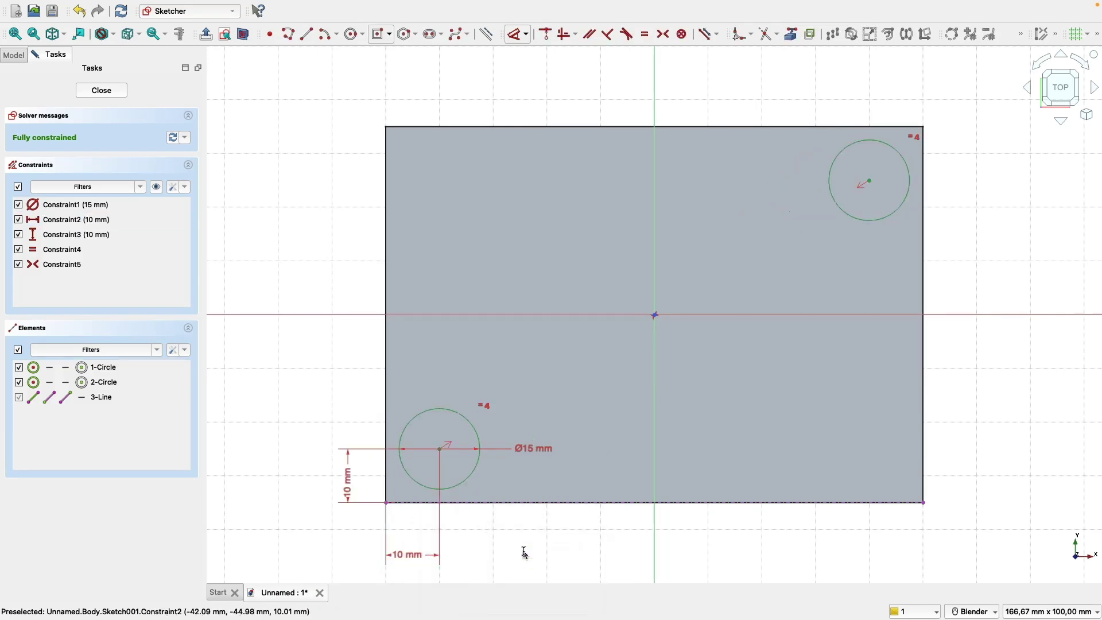
double_click(526, 457)
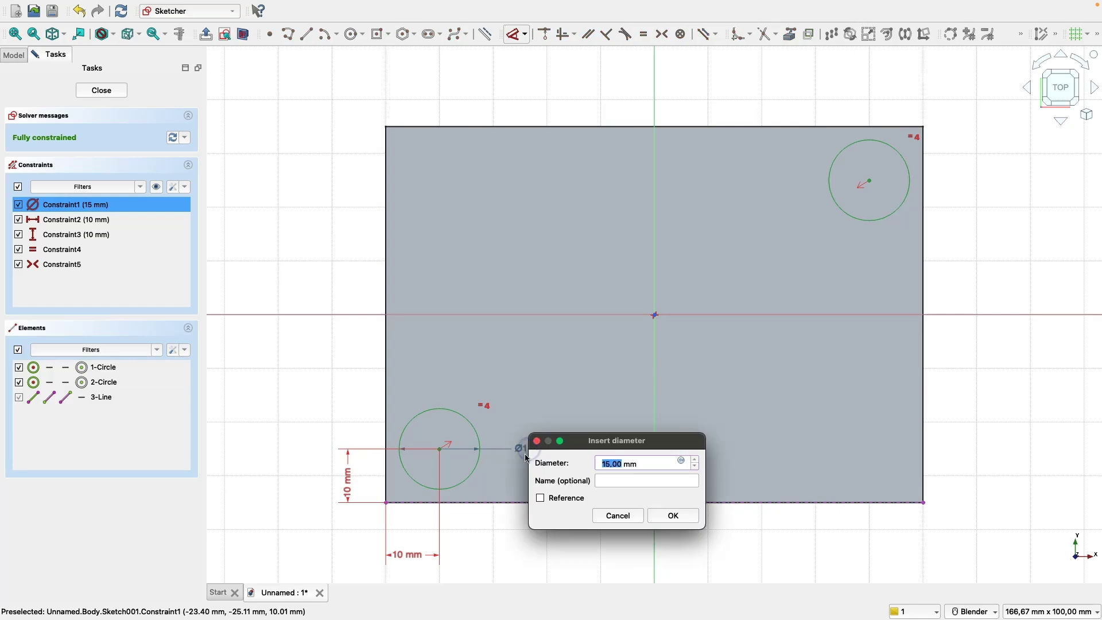
text(10)
key(Return)
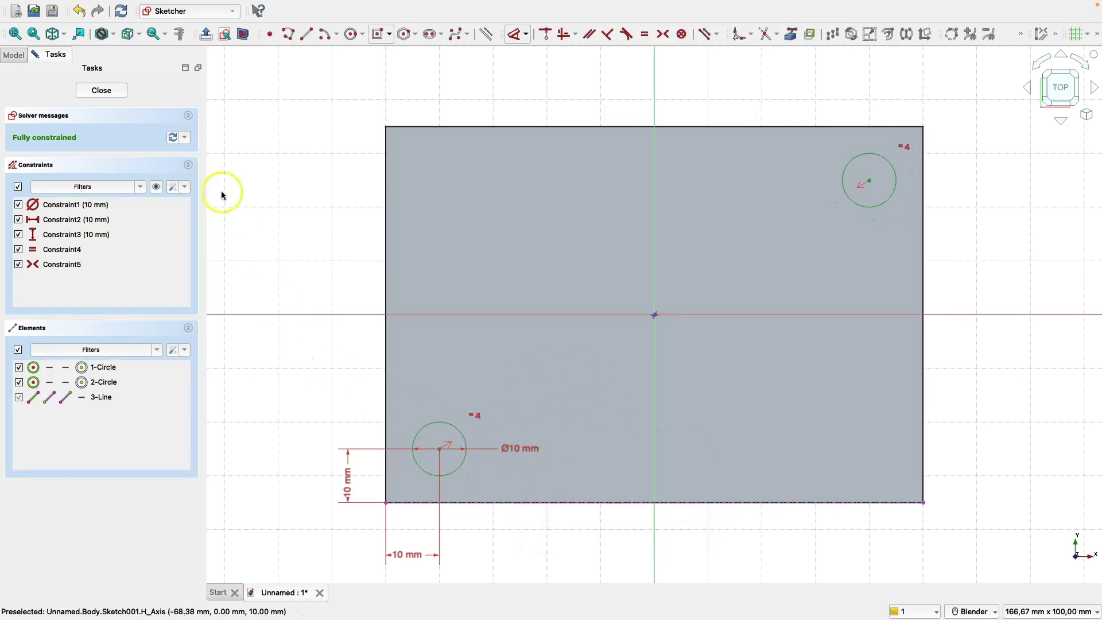
- Close the hole sketch and pocket it with Type Through all so both holes pierce the plate
click(115, 91)
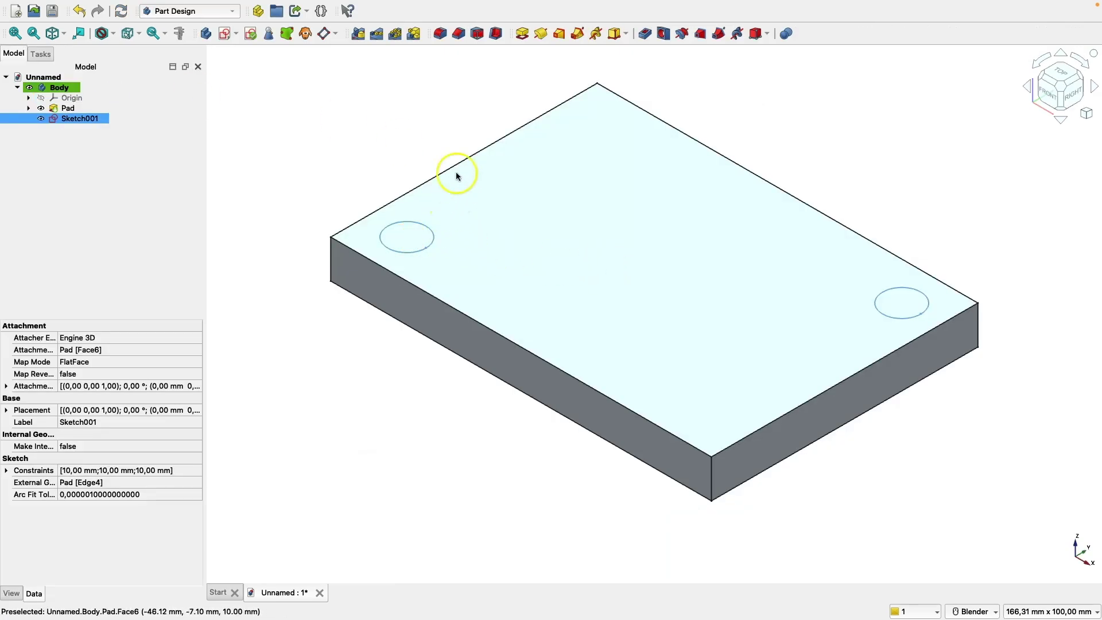
click(647, 34)
double_click(107, 156)
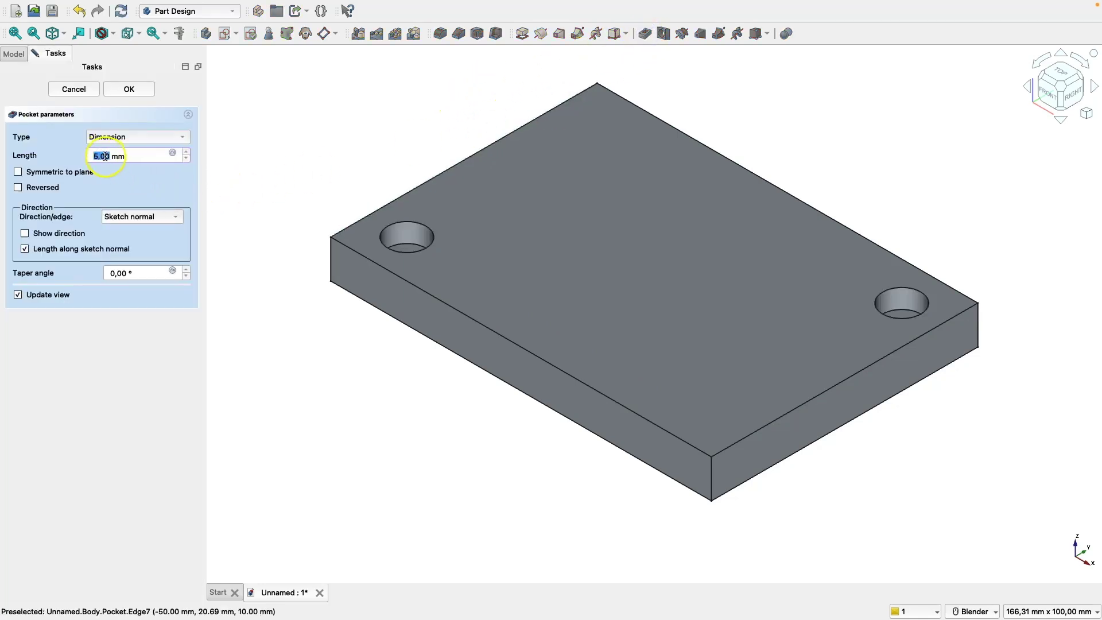
click(135, 136)
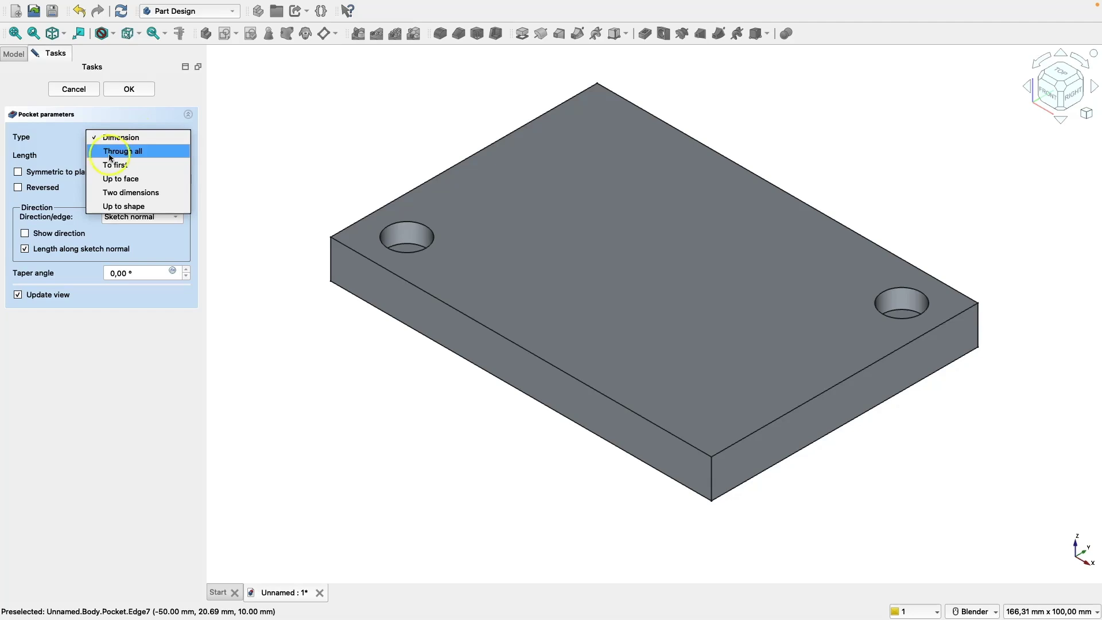
click(115, 151)
middle_drag(281, 146, 322, 261)
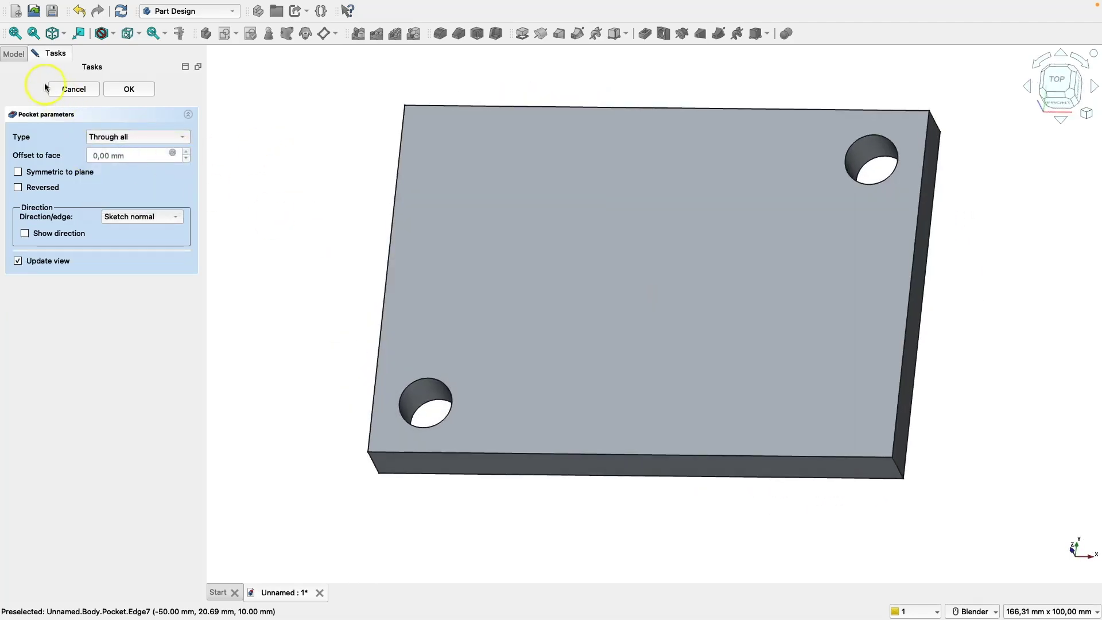
click(130, 89)
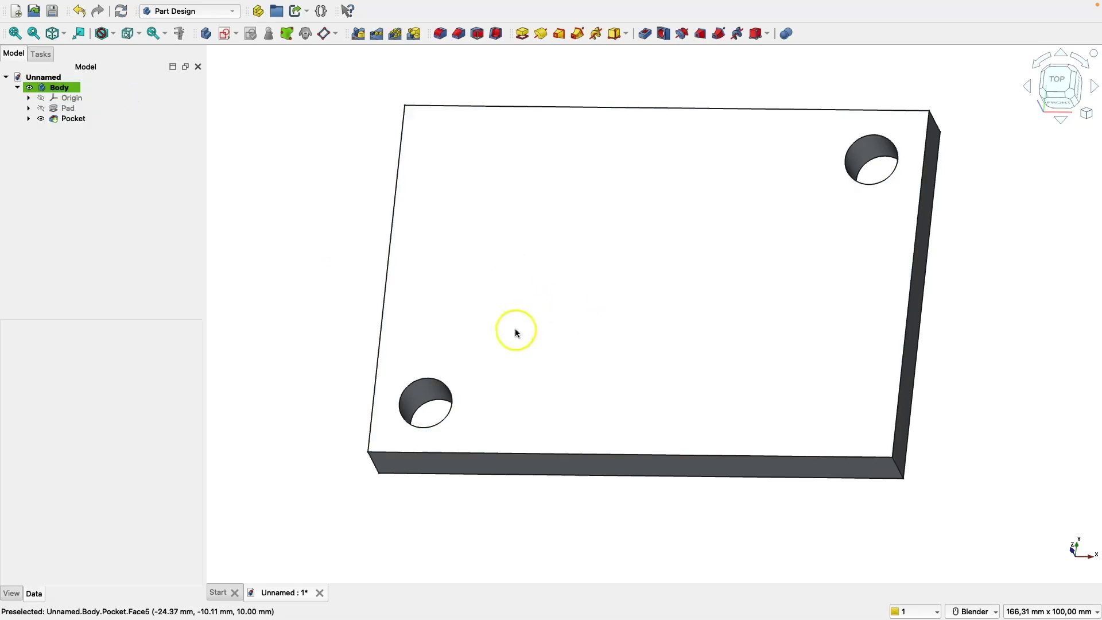
middle_drag(610, 402, 612, 404)
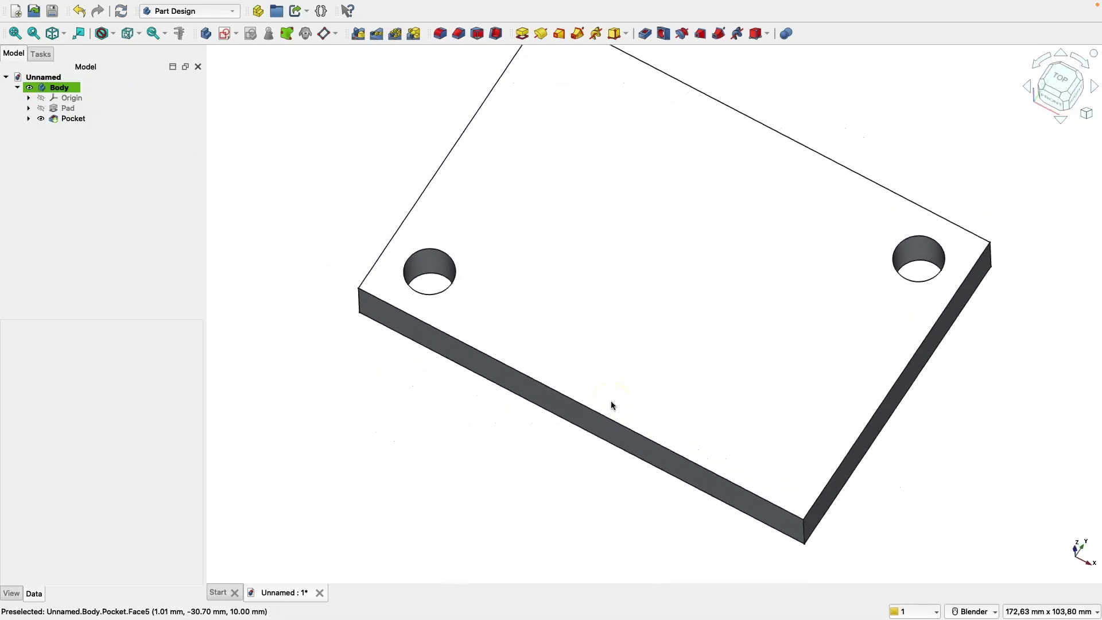
scroll(612, 404, down, 5)
- Start a new sketch on the plate's top face
click(624, 335)
click(621, 350)
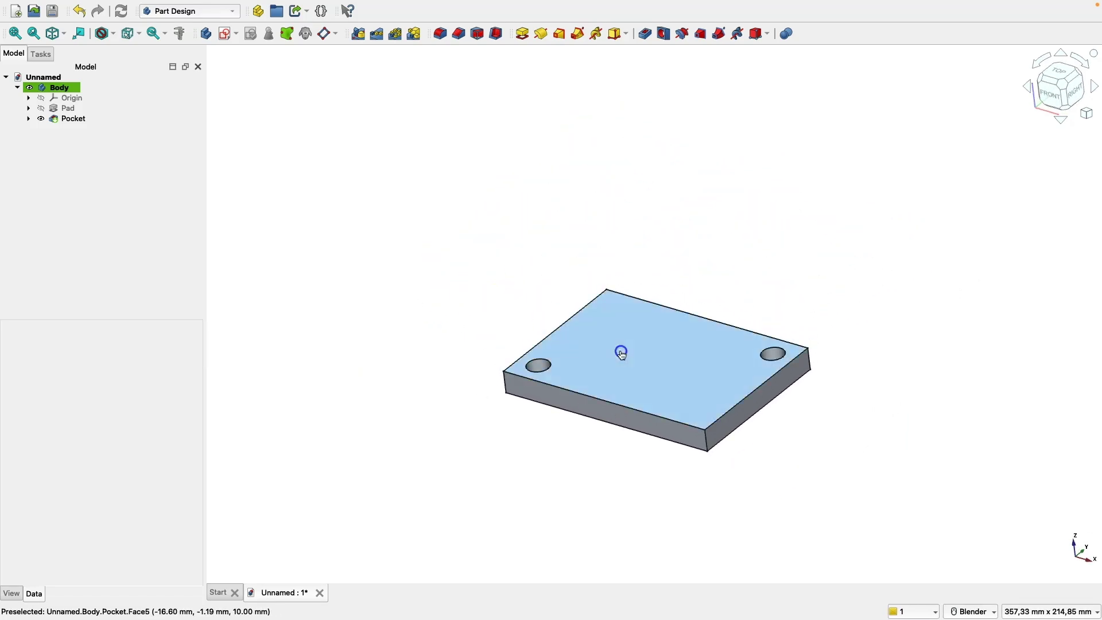
click(224, 36)
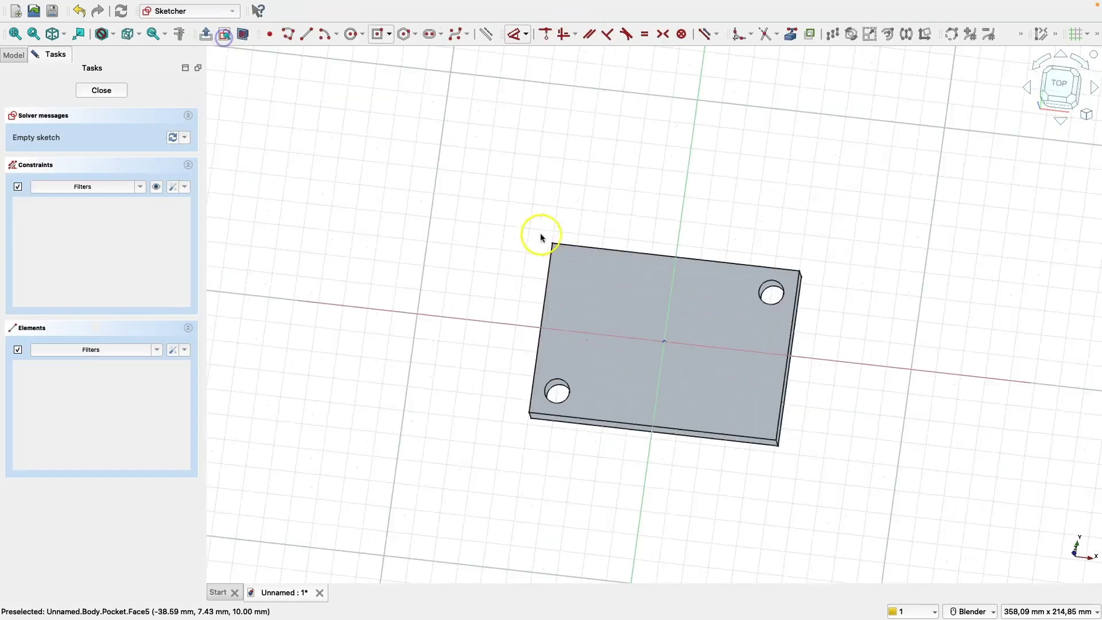
- Draw a centred 50 × 30 mm rectangle at the sketch origin
click(377, 36)
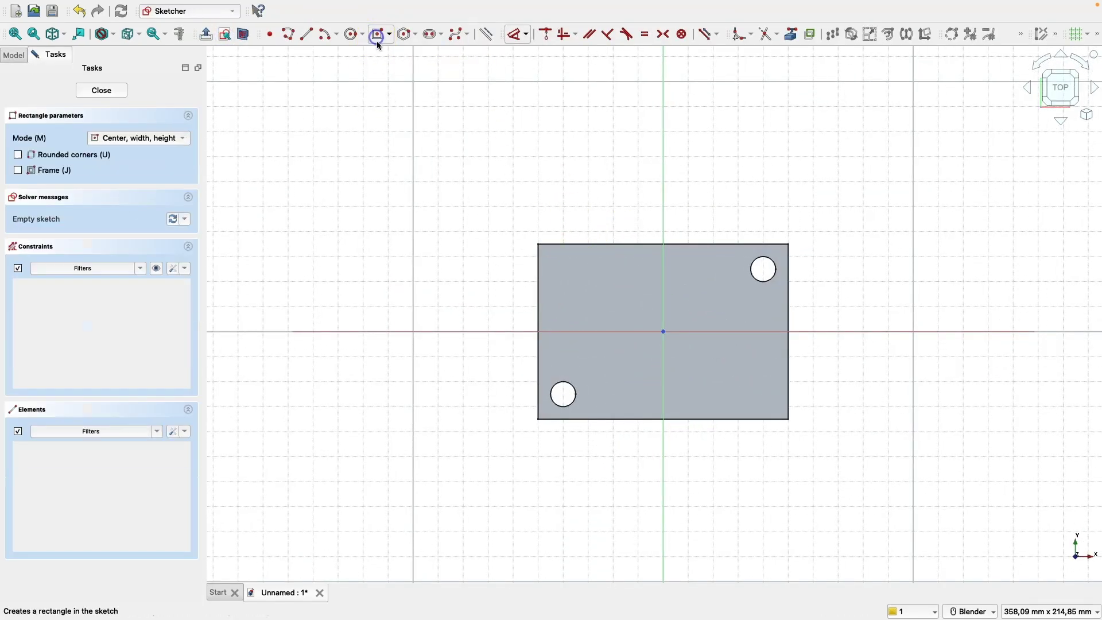
click(664, 331)
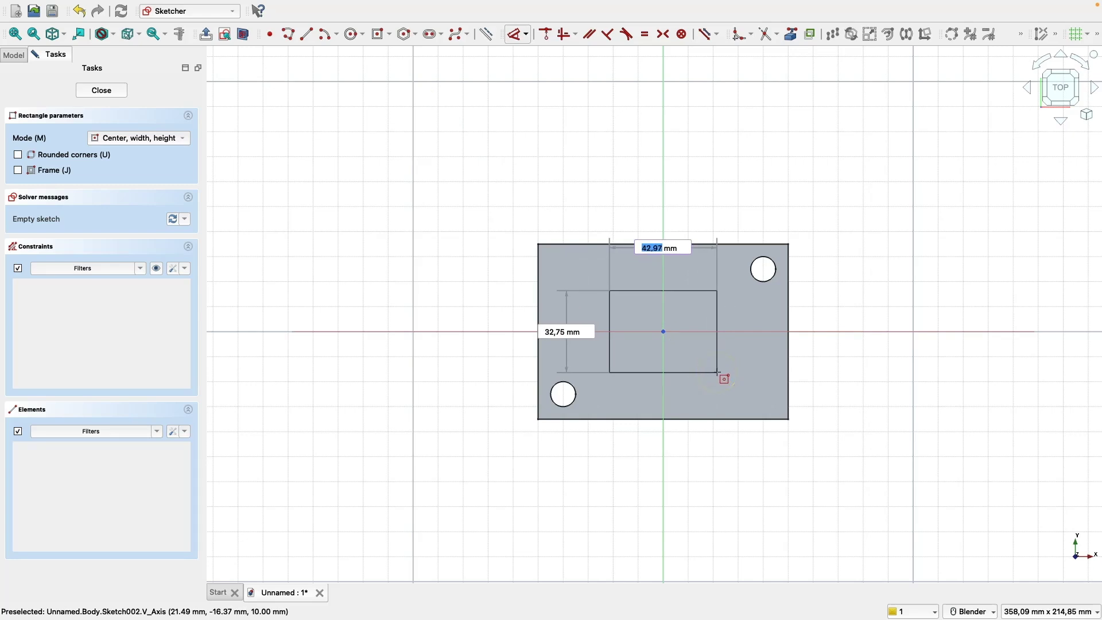
key(Tab)
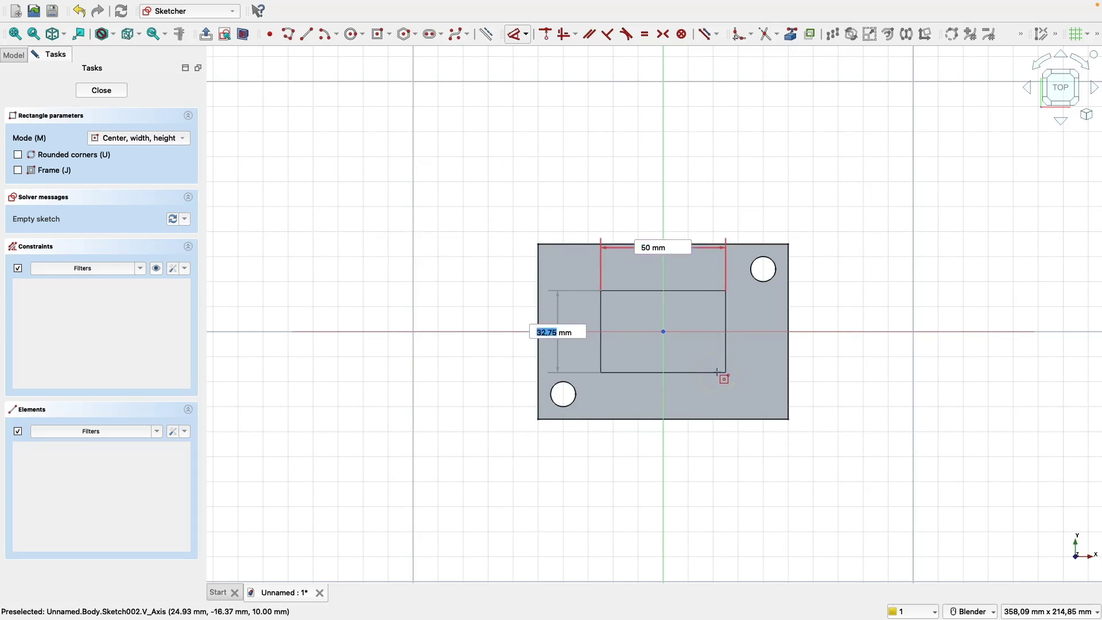
text(30)
key(Return)
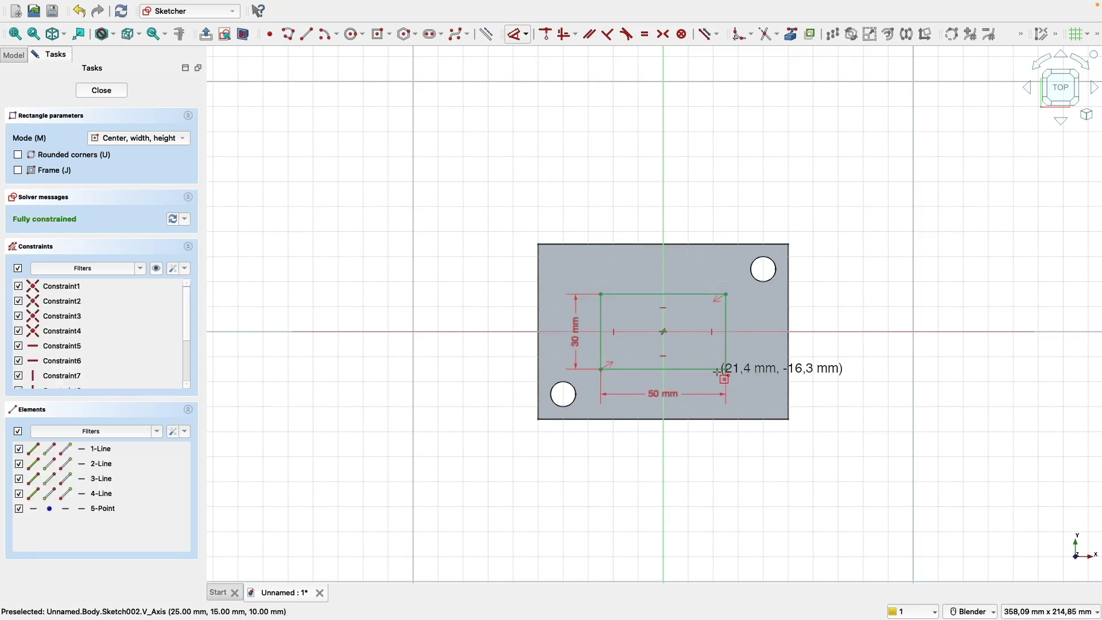
right_click(628, 312)
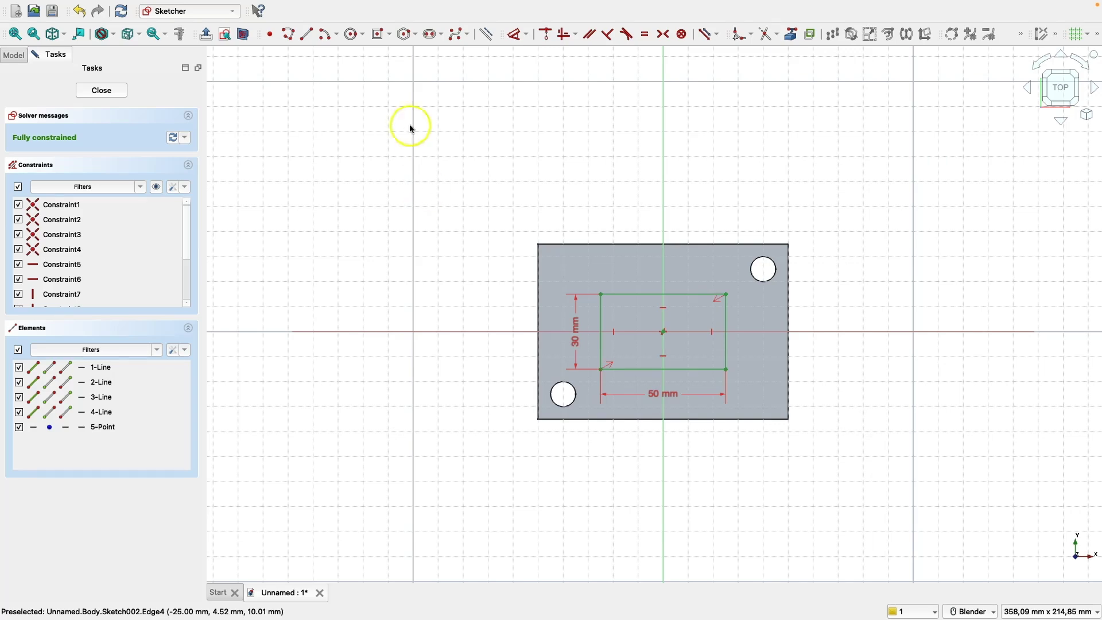
- Delete a stray small circle from the rectangle sketch and close Sketch002
click(355, 33)
double_click(564, 269)
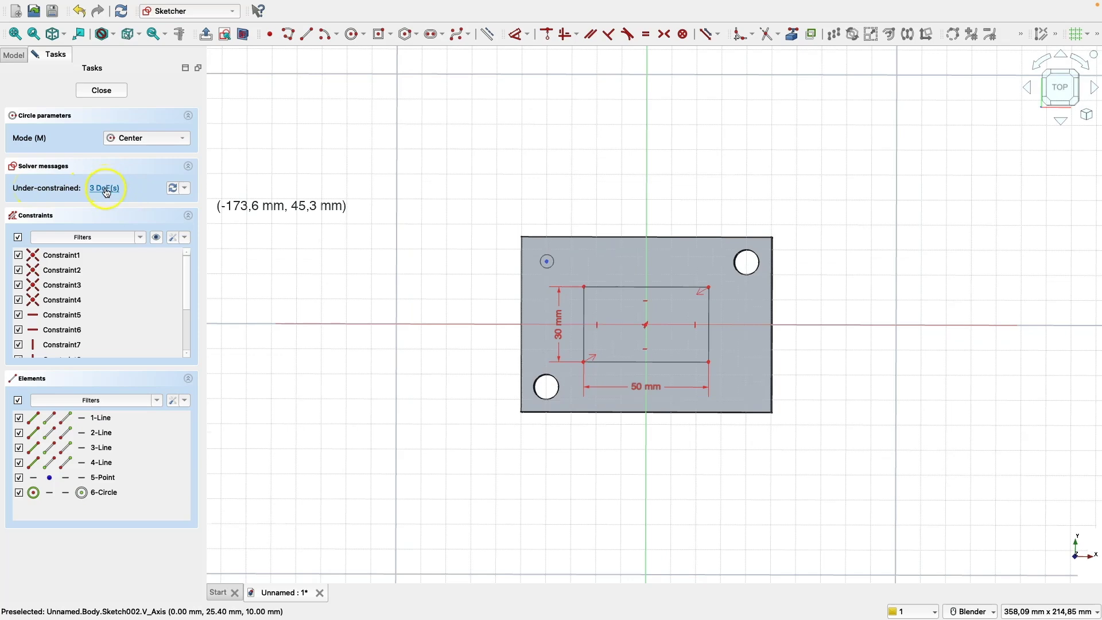
right_click(560, 251)
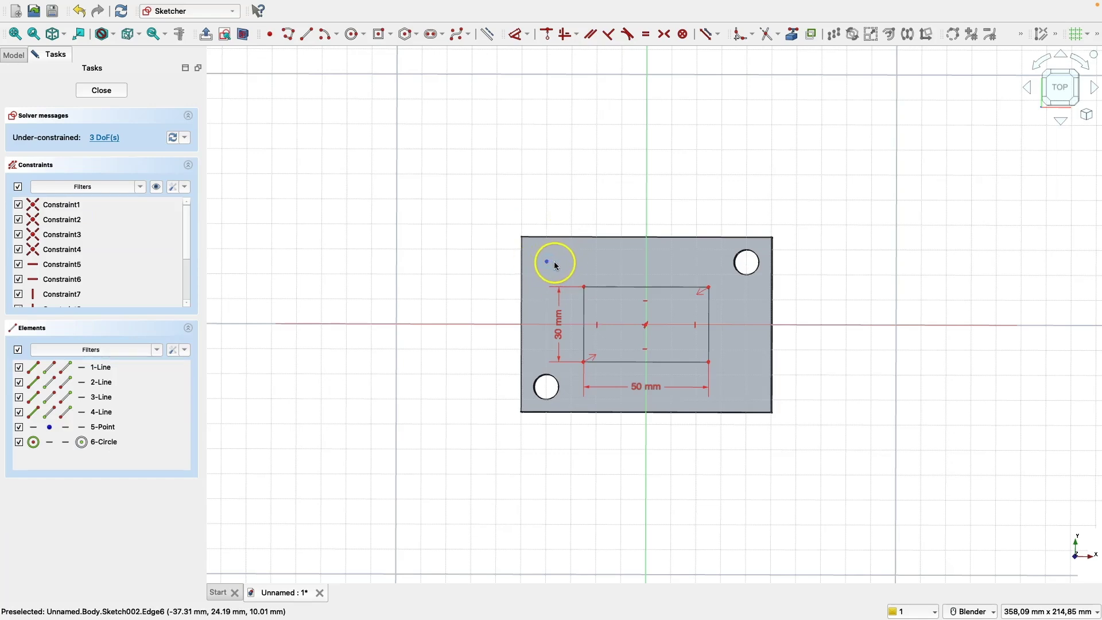
click(553, 261)
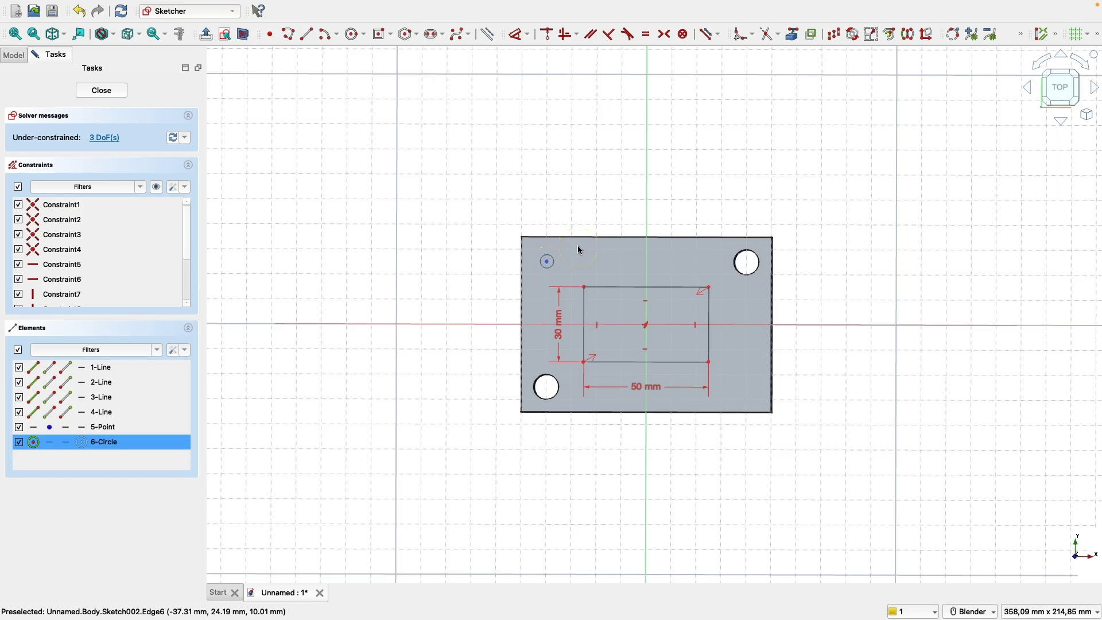
key(Delete)
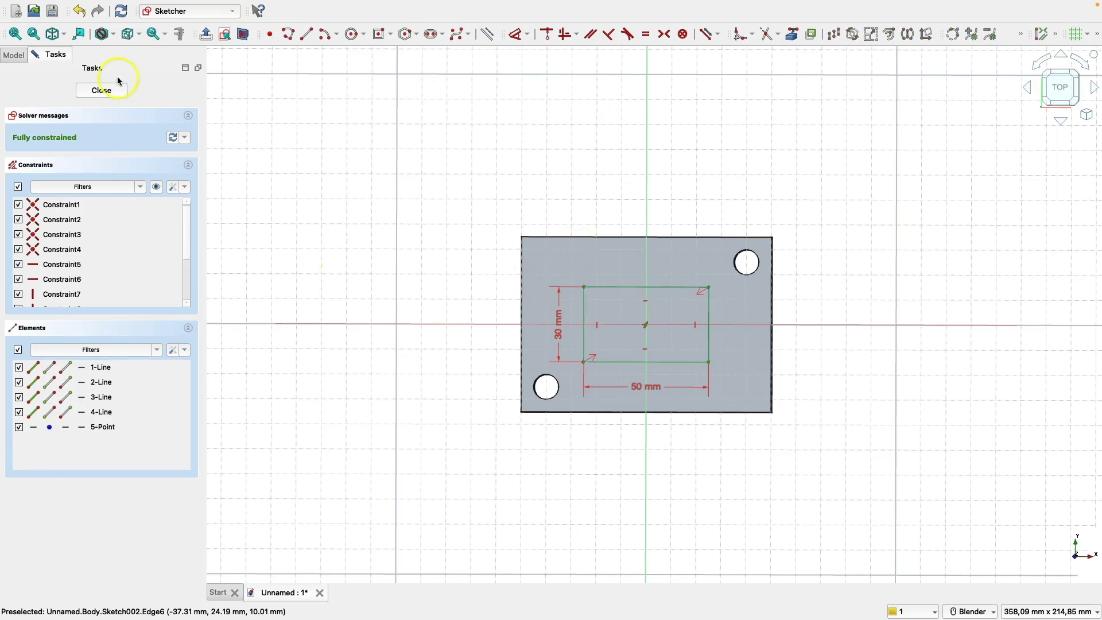
click(102, 90)
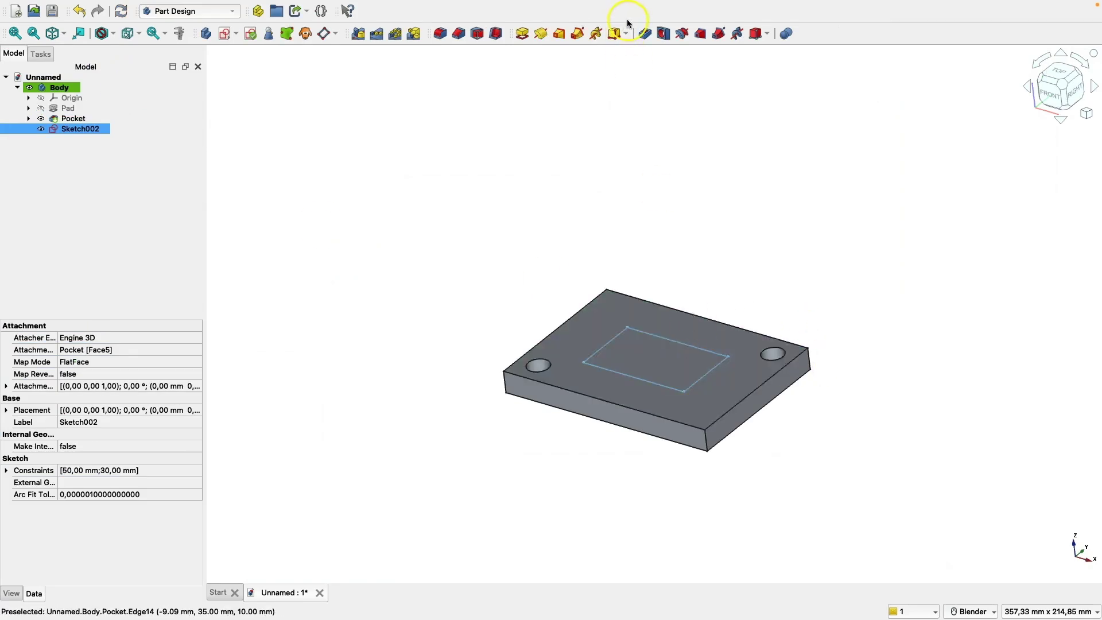
- Pocket Sketch002 5 mm deep into the plate's top face
click(646, 34)
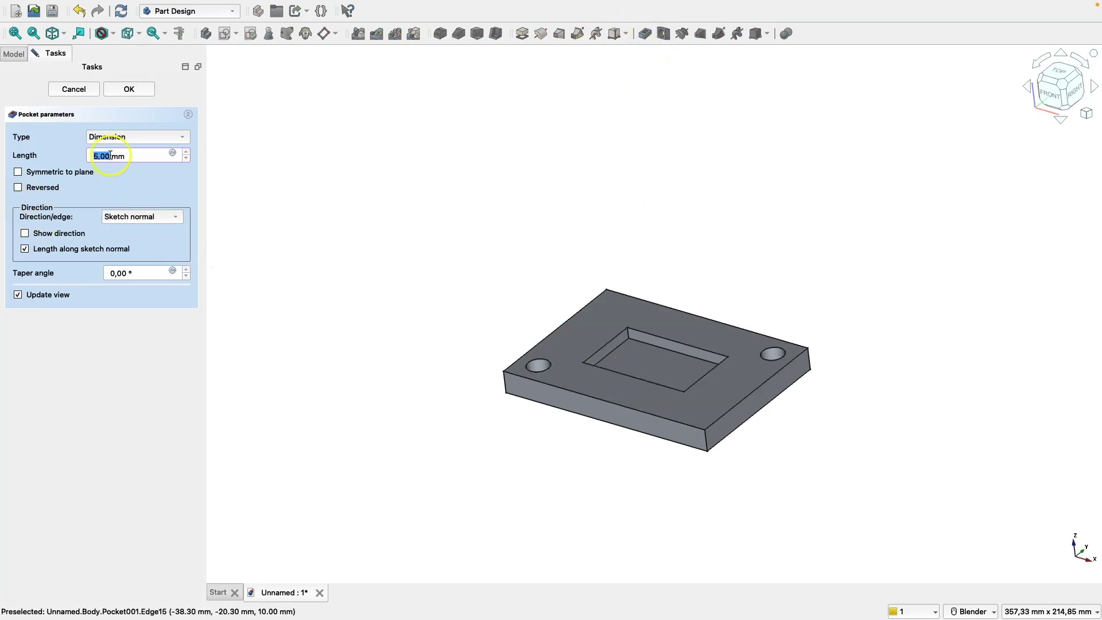
click(129, 89)
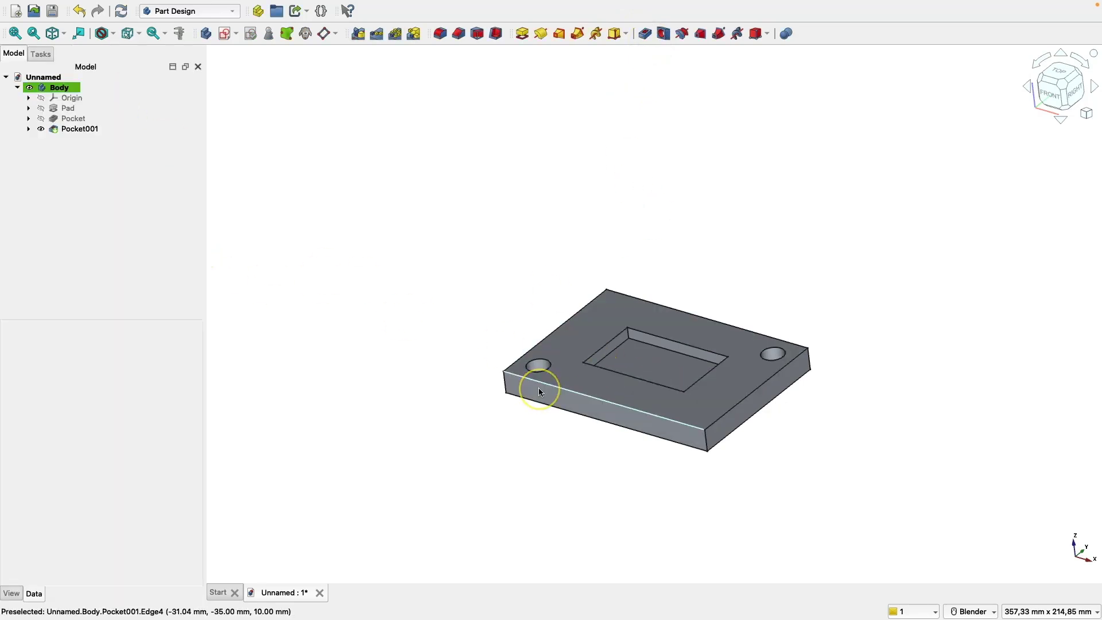
scroll(538, 387, up, 3)
middle_drag(539, 387, 522, 281)
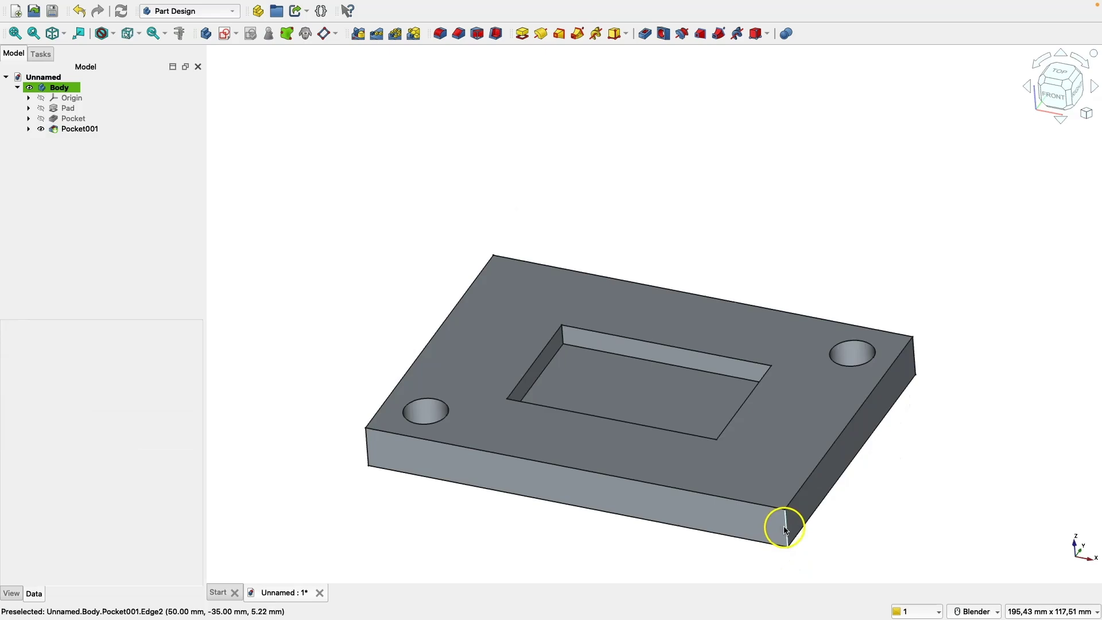
- Select the plate's four vertical corner edges for filleting
click(785, 525)
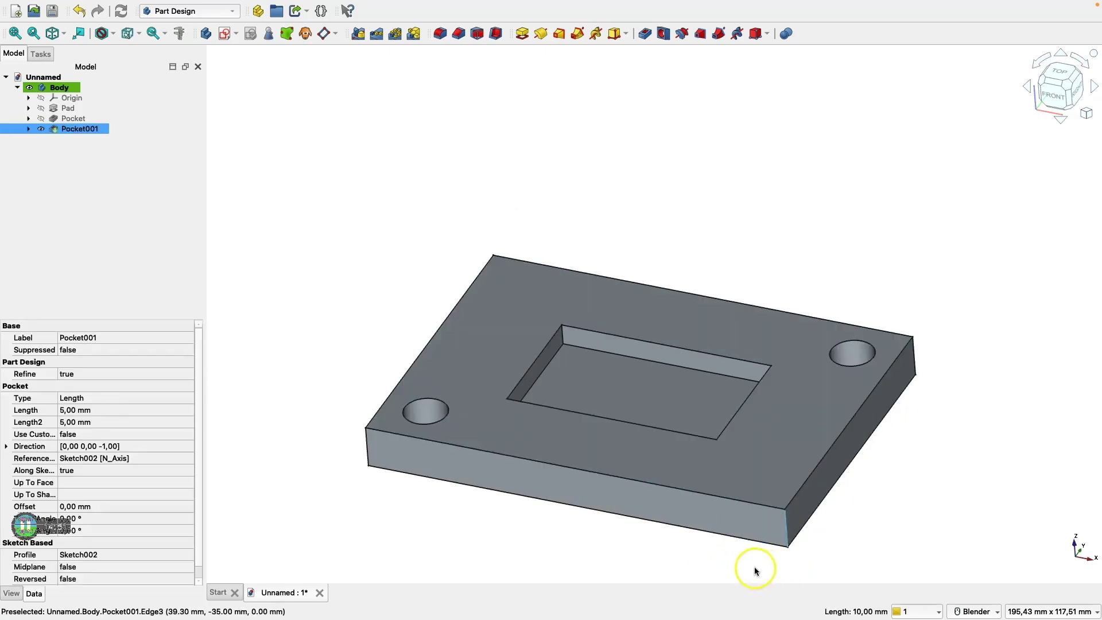
click(339, 409)
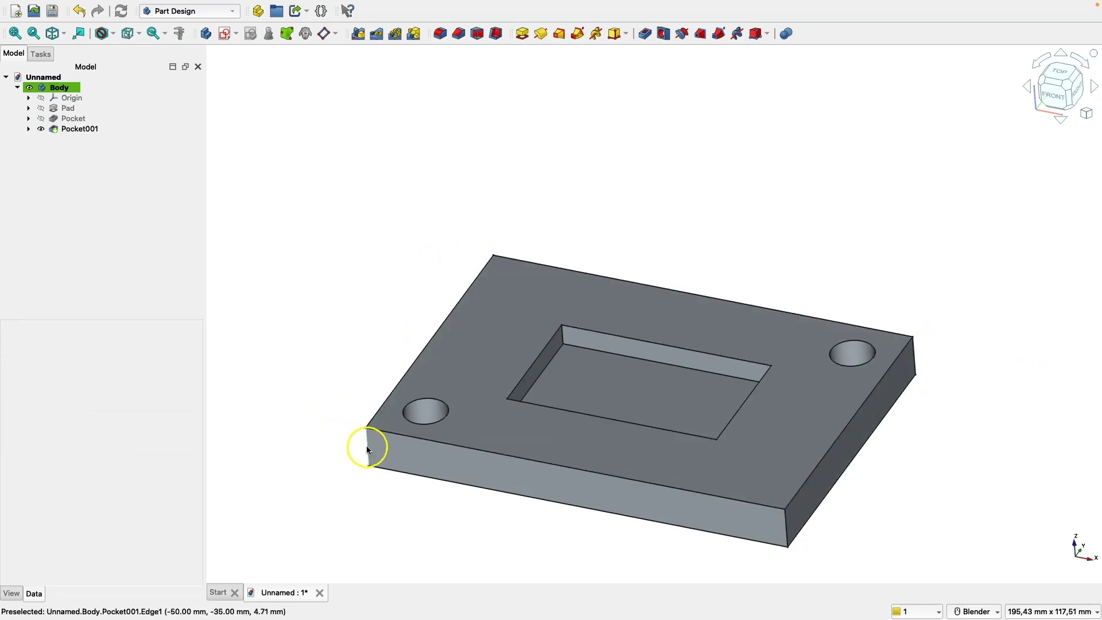
click(365, 450)
click(309, 486)
click(373, 453)
click(324, 447)
click(368, 451)
click(788, 531)
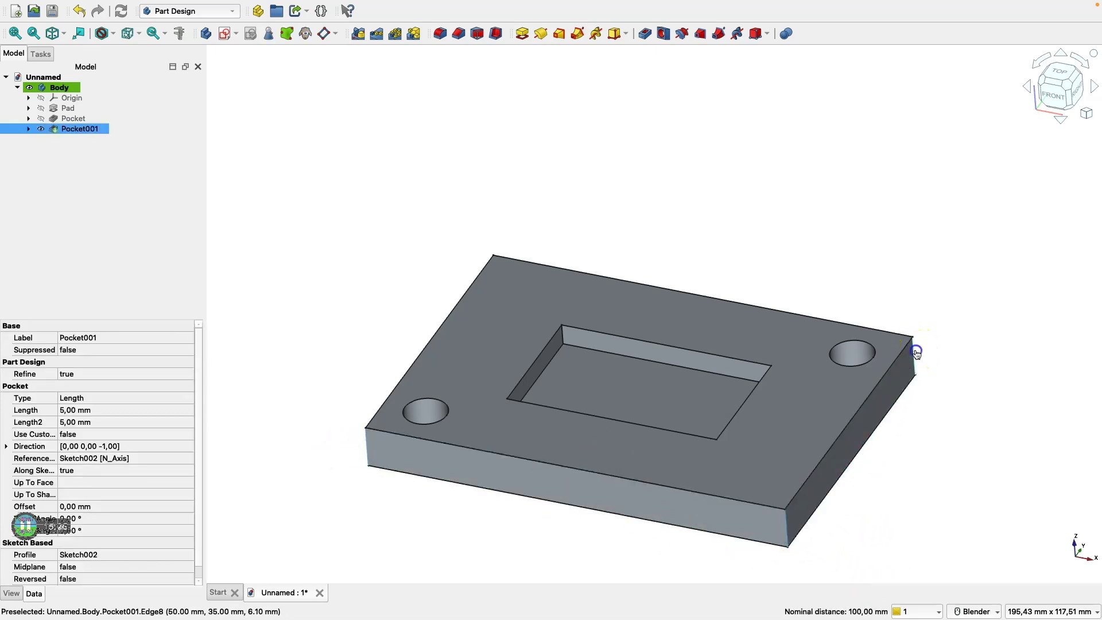
middle_drag(610, 372, 644, 388)
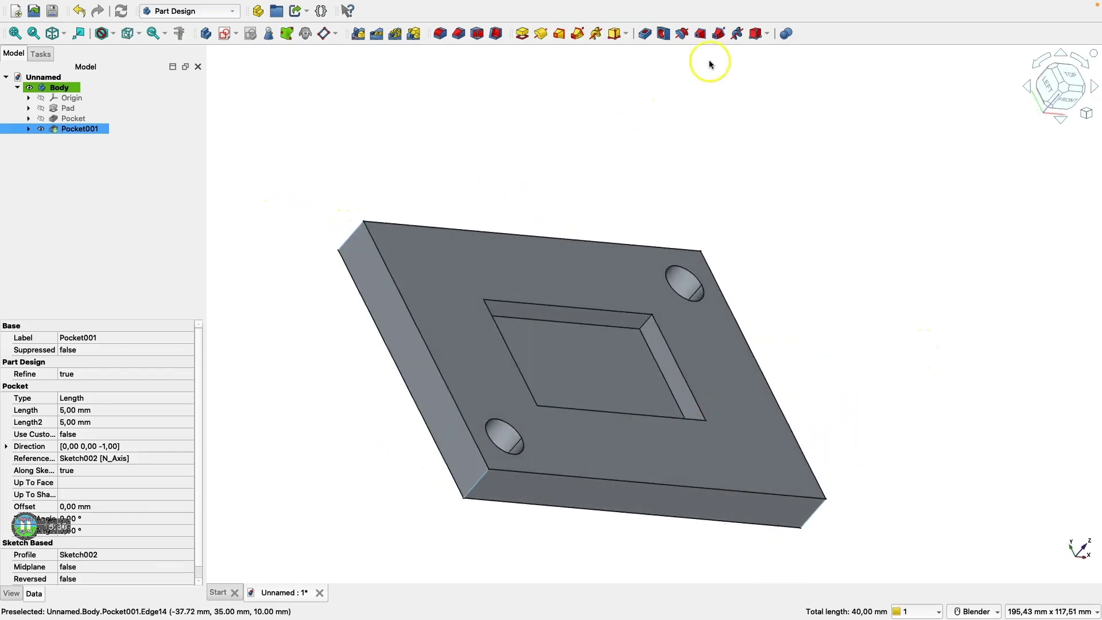
- Fillet the selected vertical corner edges with a 5 mm radius
click(441, 33)
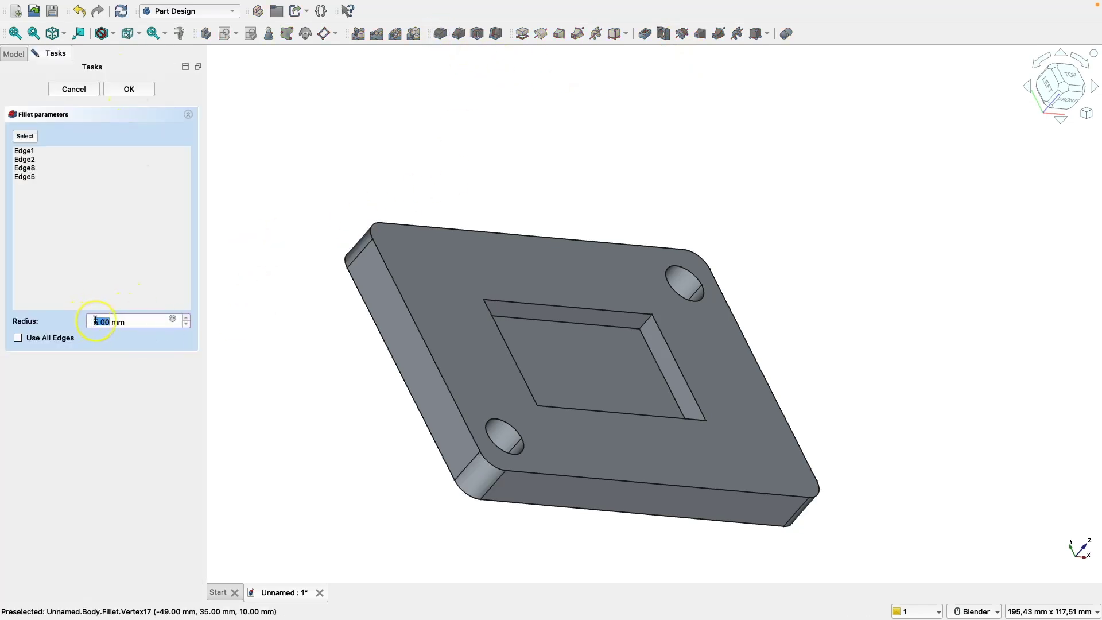
double_click(96, 321)
text(2)
double_click(107, 321)
text(5)
double_click(100, 322)
click(140, 89)
middle_drag(593, 208, 485, 188)
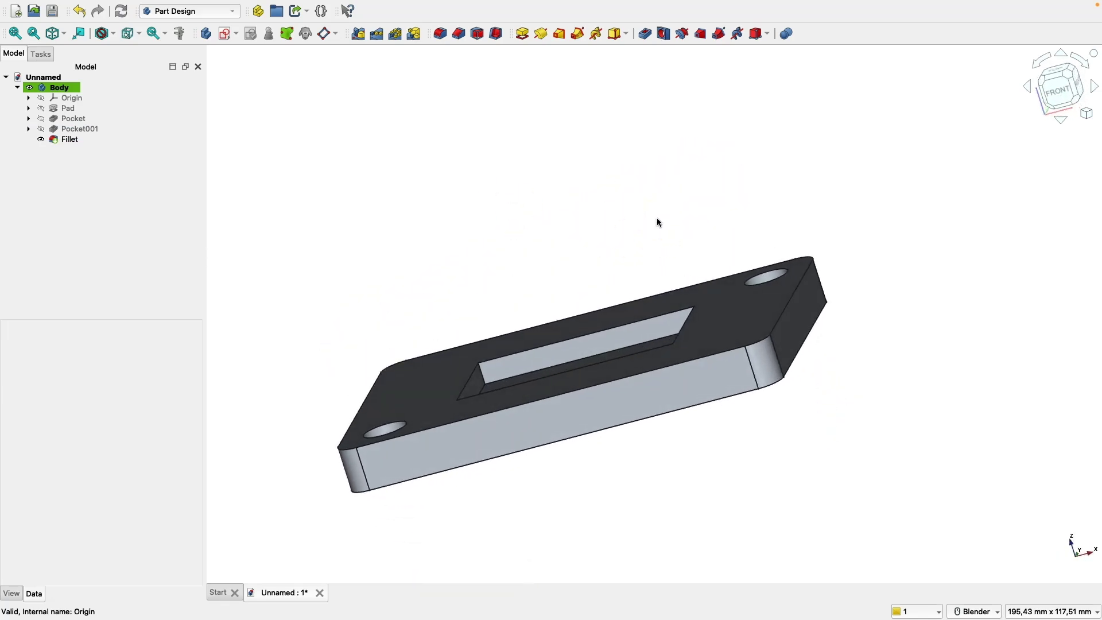
middle_drag(656, 221, 615, 251)
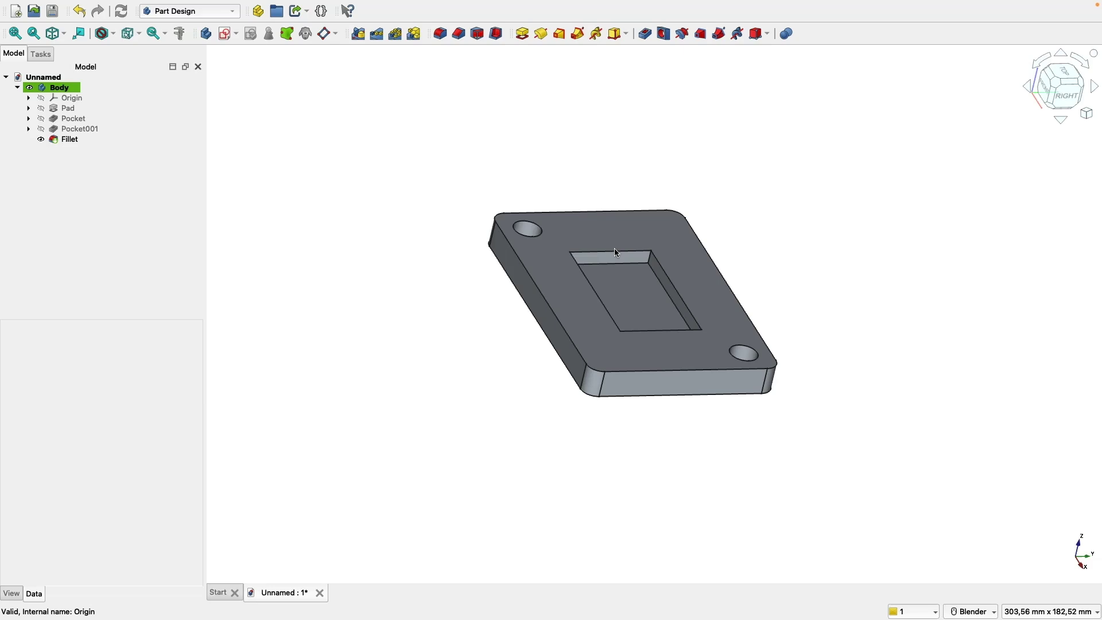
click(404, 234)
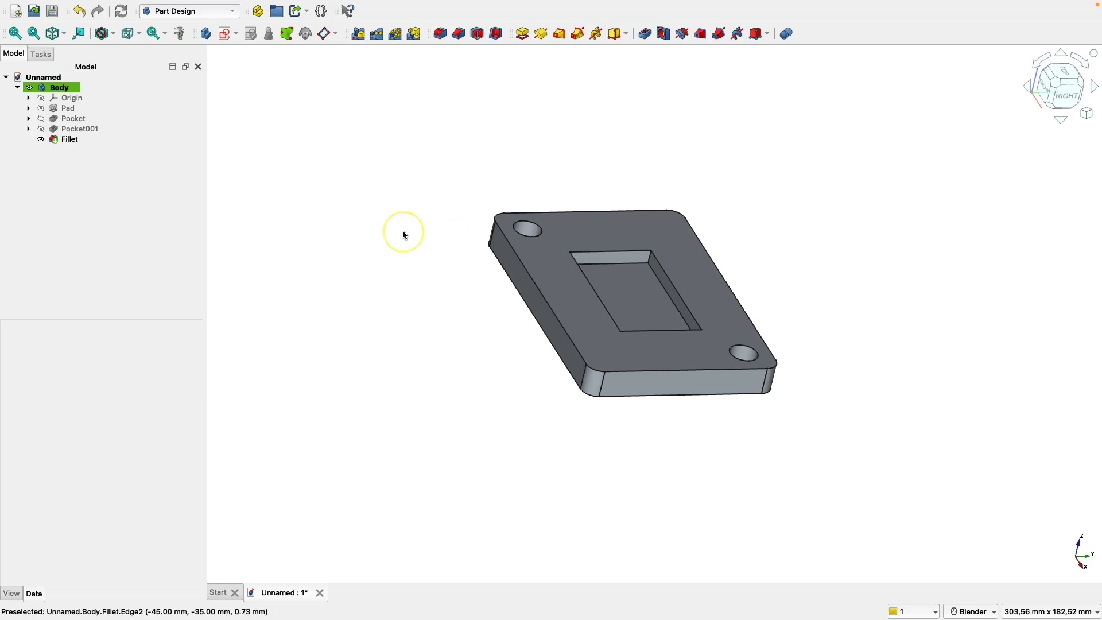